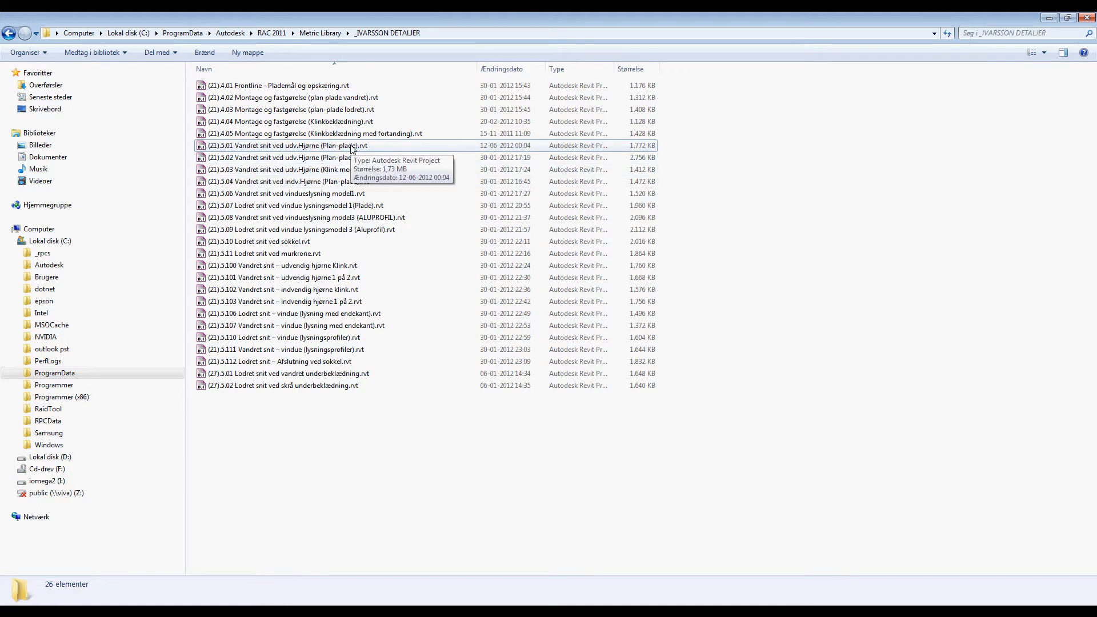
# Step: Open the project (21).5.01 Vandret snit ved udv.Hjørne (Plan-plade).rvt and examine the riveted corner detail on the NITTER PÅ UNDERLAG AF ALU sheet
pyautogui.doubleClick(343, 146)
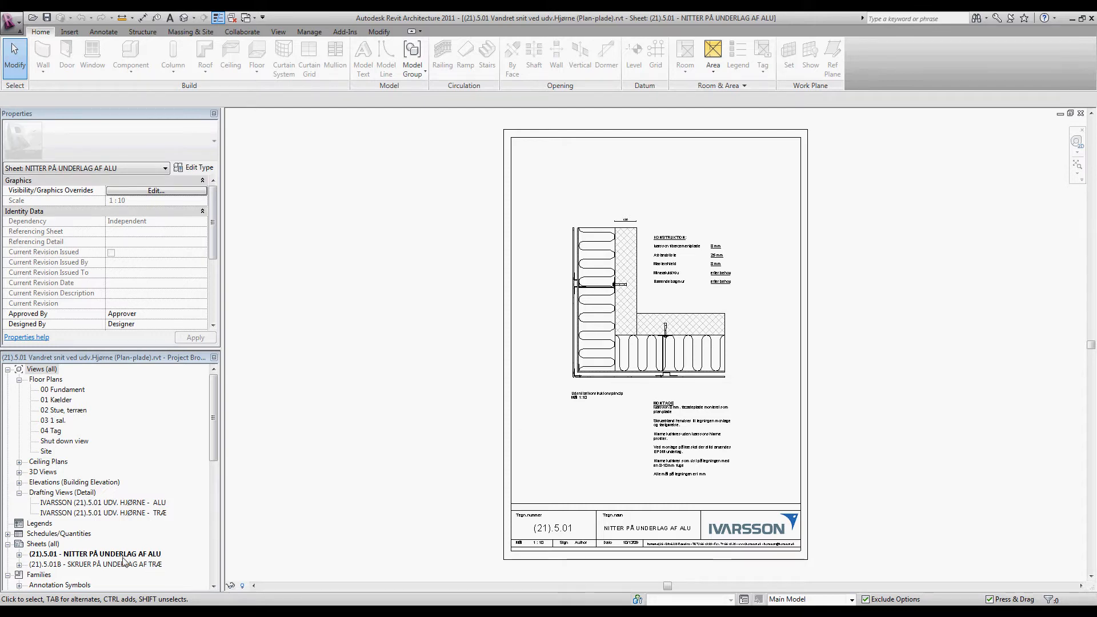
pyautogui.scroll(4, 570, 412)
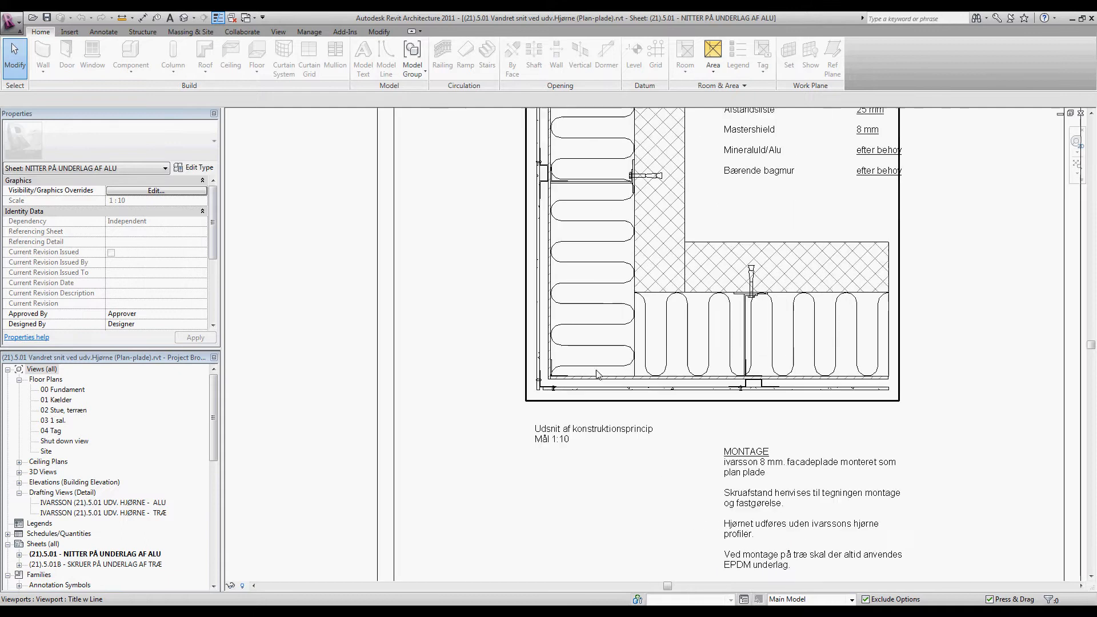
pyautogui.scroll(2, 569, 411)
pyautogui.scroll(2, 559, 380)
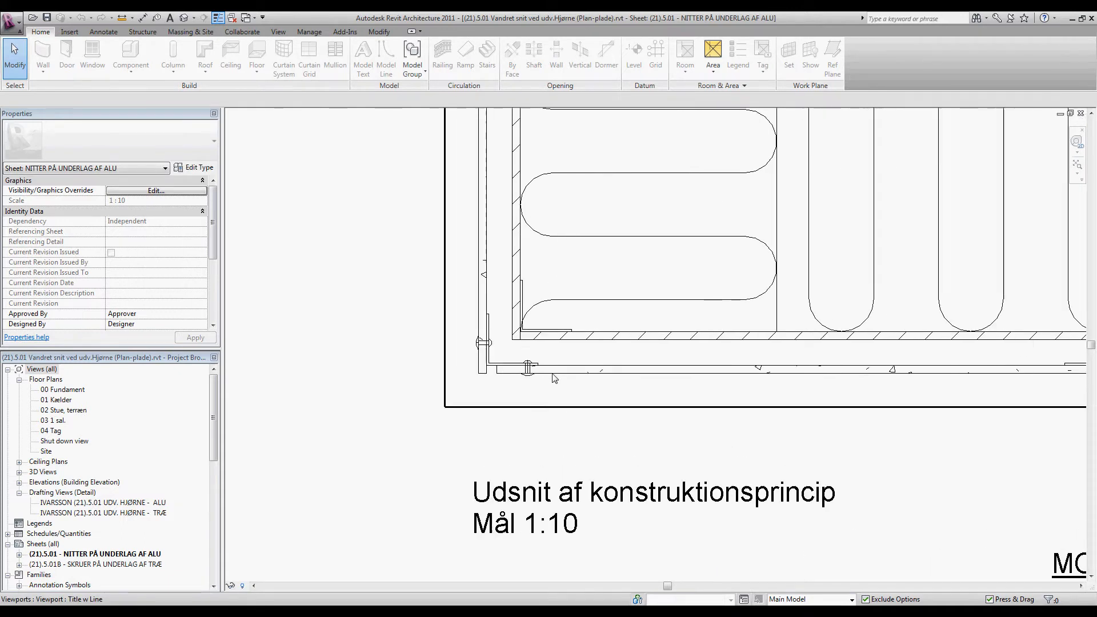
pyautogui.scroll(2, 534, 377)
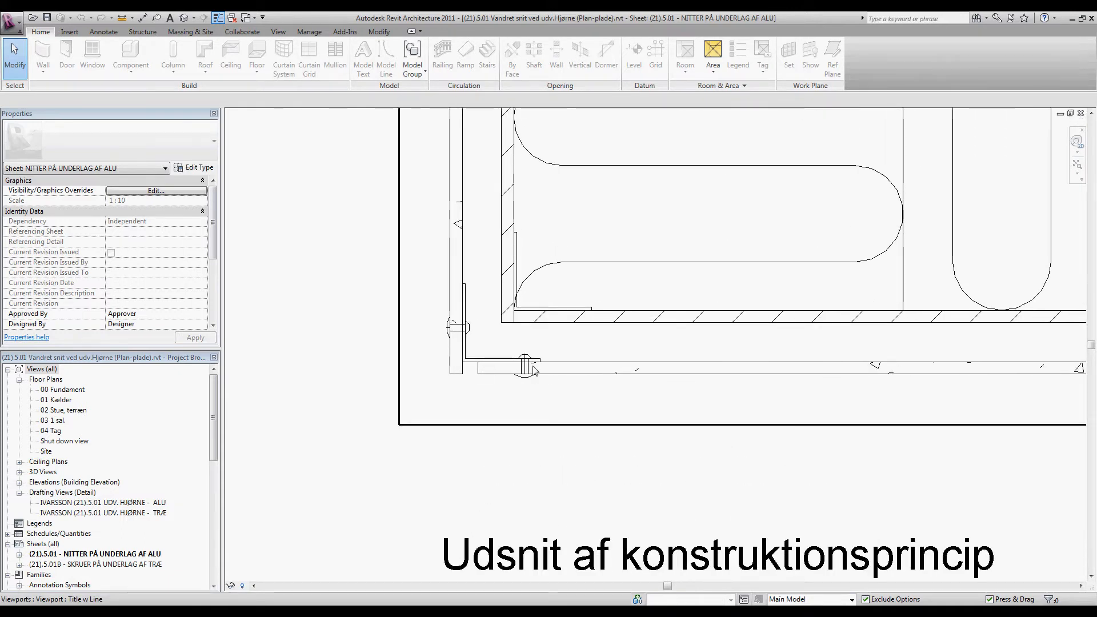
pyautogui.moveTo(590, 371); pyautogui.dragTo(529, 389, button='middle')
pyautogui.scroll(1, 480, 391)
pyautogui.scroll(-2, 478, 391)
pyautogui.scroll(-5, 479, 393)
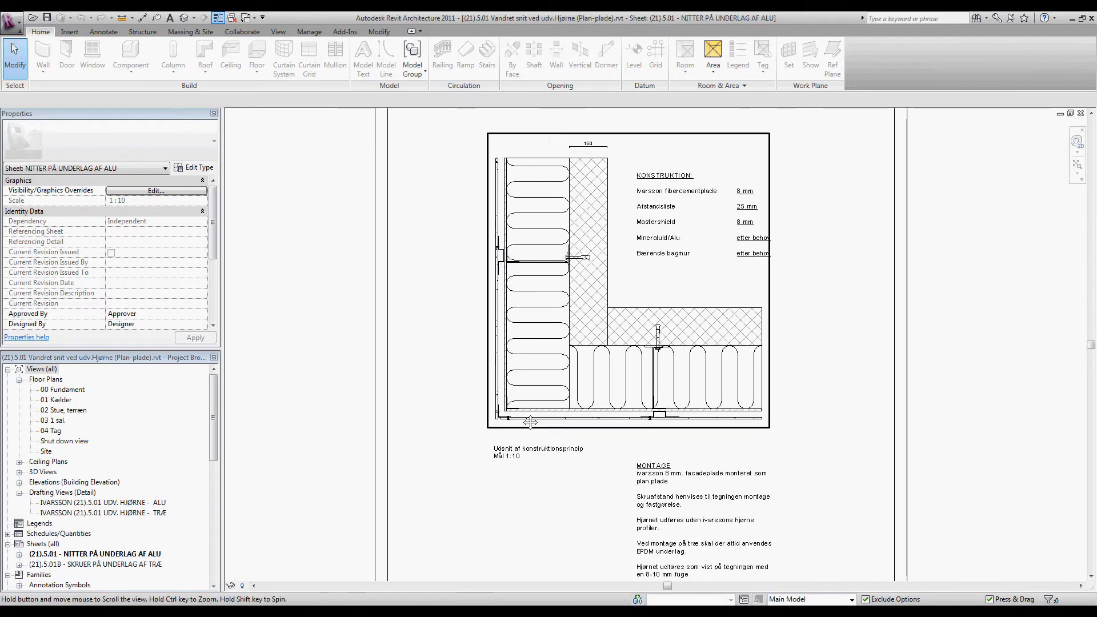
pyautogui.moveTo(531, 422); pyautogui.dragTo(533, 425, button='middle')
# Step: Open sheet (21).5.01B - SKRUER PÅ UNDERLAG AF TRÆ and examine the screw fixings and timber battens in the corner detail
pyautogui.doubleClick(127, 564)
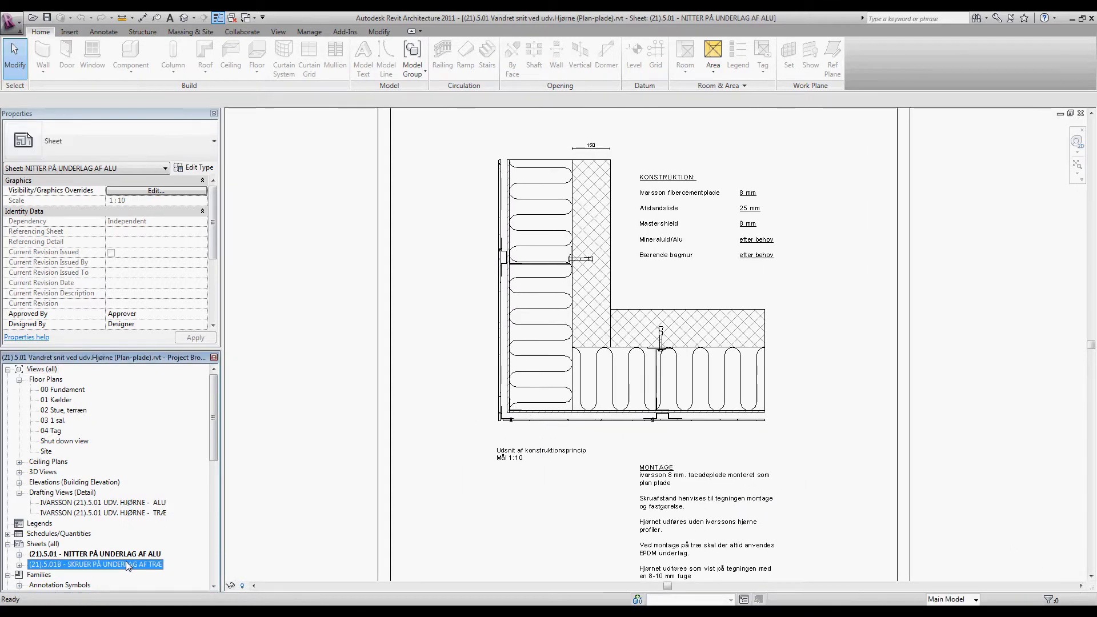
pyautogui.scroll(2, 594, 376)
pyautogui.scroll(3, 580, 368)
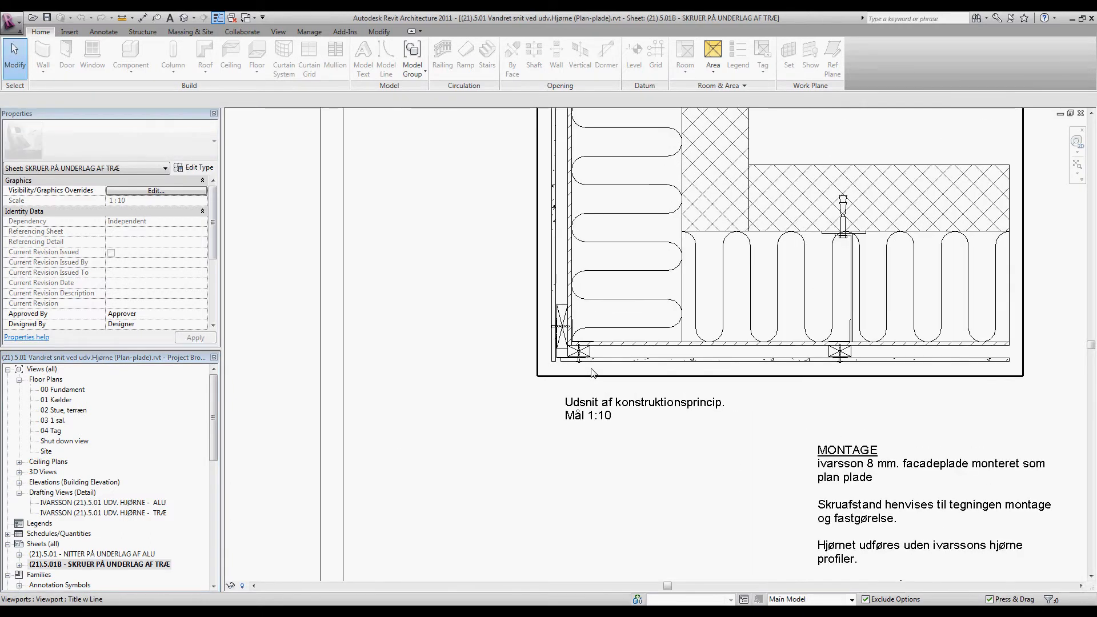
pyautogui.scroll(5, 834, 368)
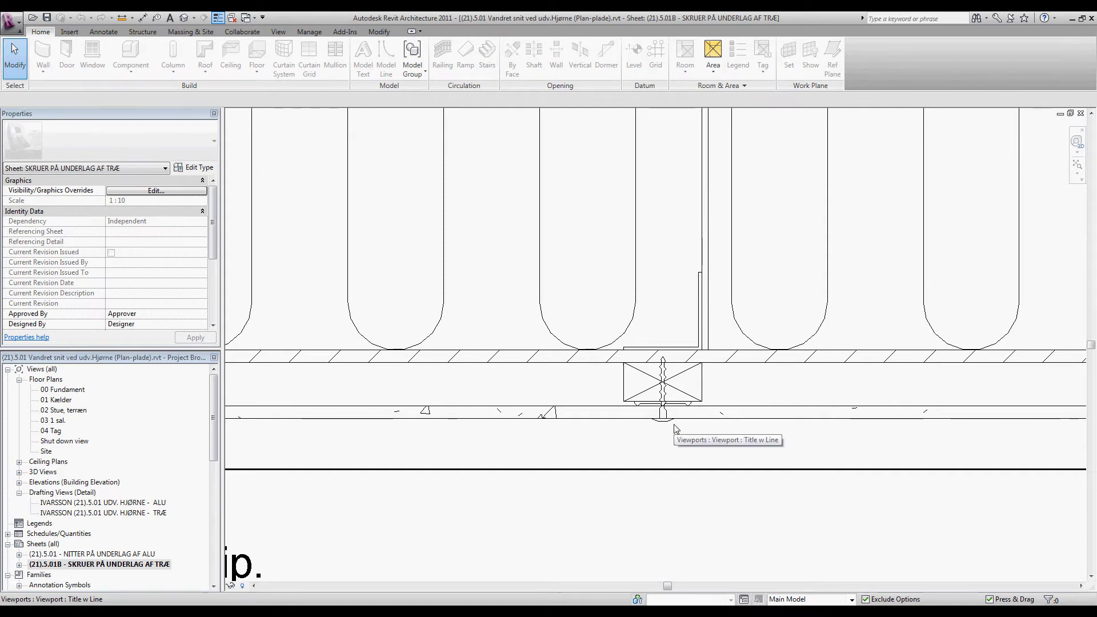
pyautogui.scroll(-4, 667, 386)
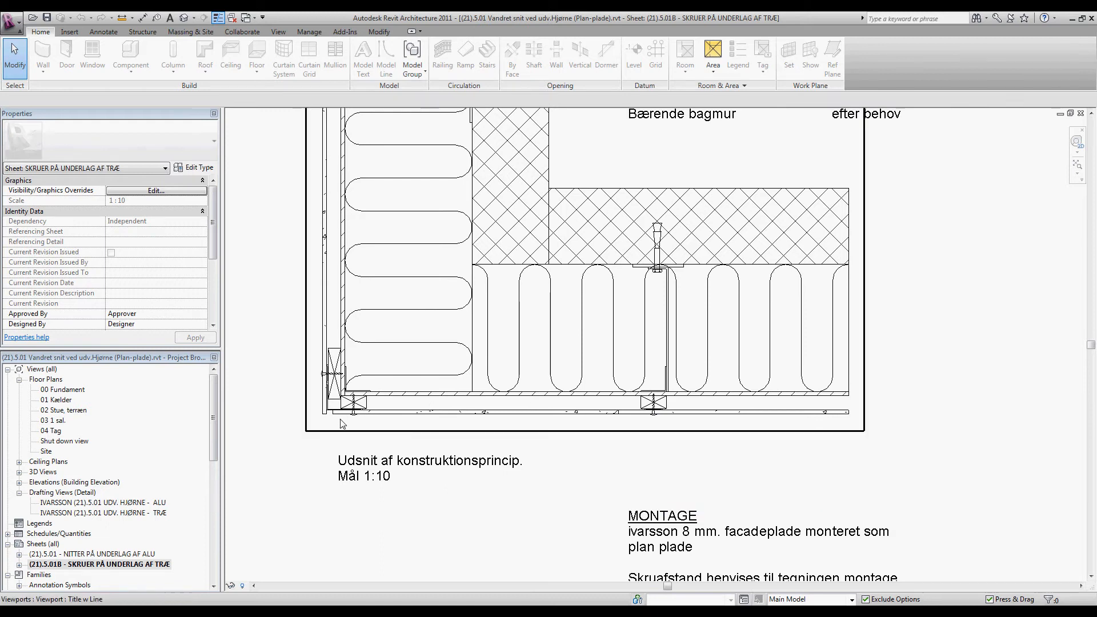
pyautogui.scroll(-1, 339, 426)
pyautogui.scroll(-4, 307, 361)
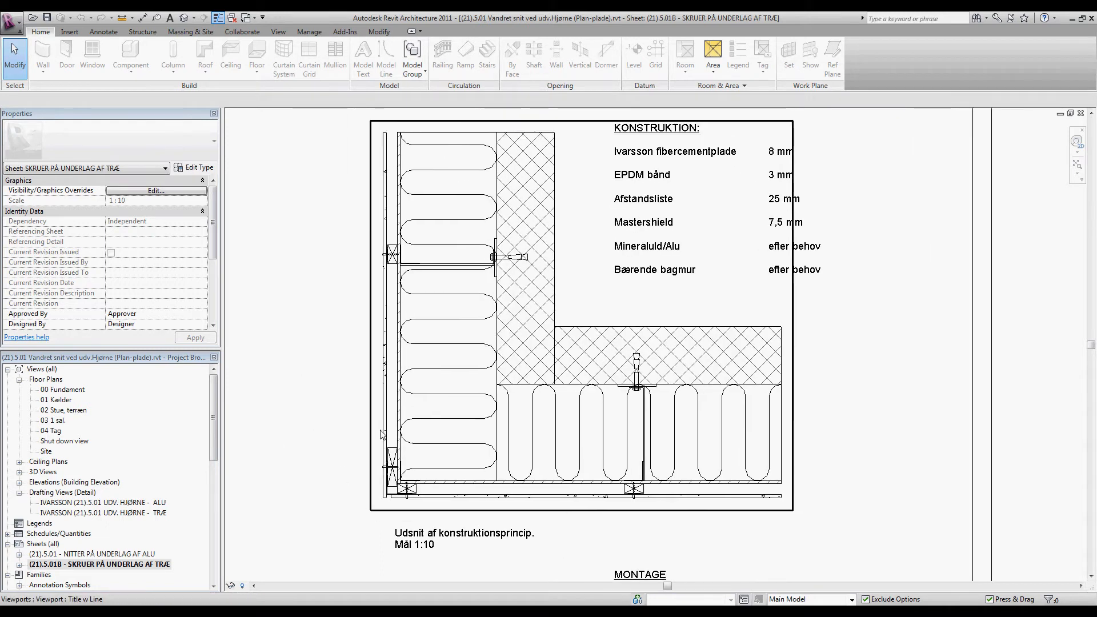
pyautogui.scroll(-2, 395, 458)
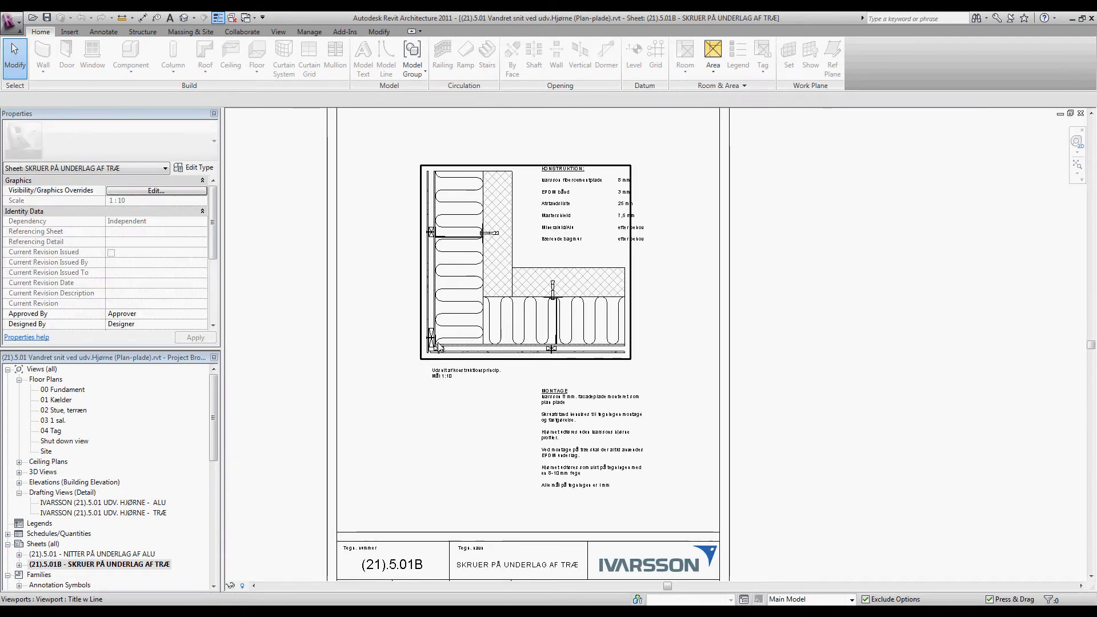
pyautogui.moveTo(474, 375); pyautogui.dragTo(495, 399, button='middle')
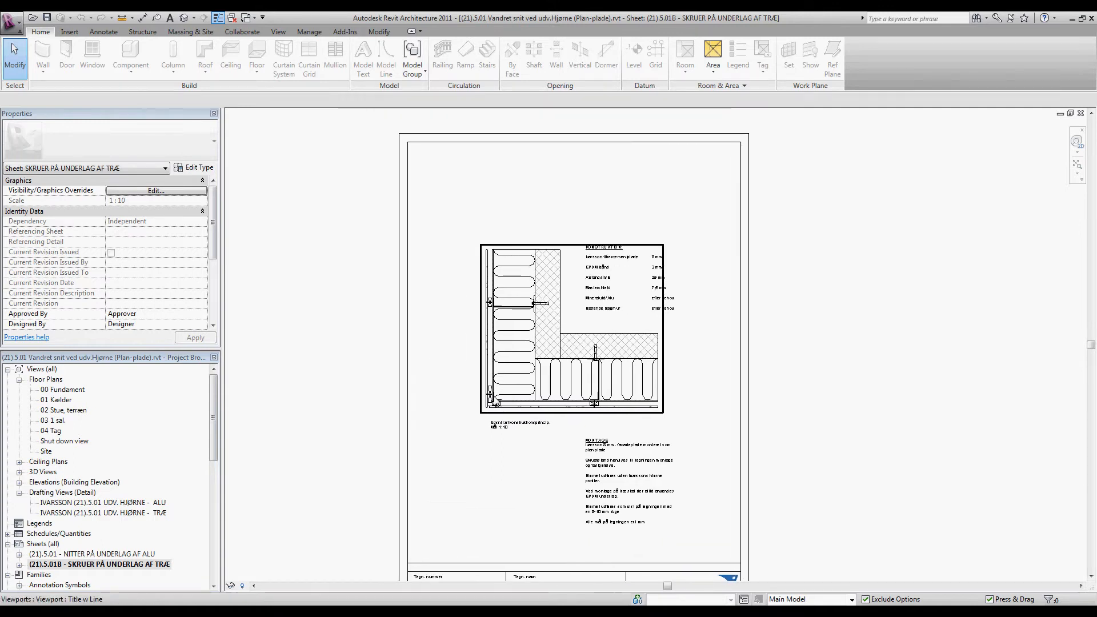
pyautogui.scroll(-2, 351, 375)
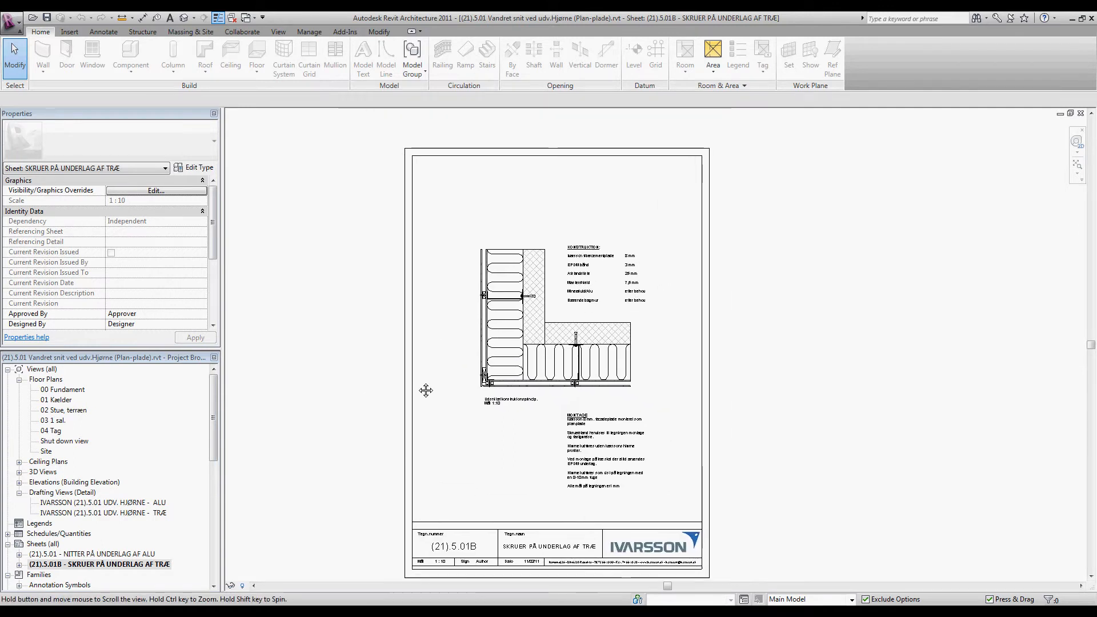
# Step: Close the detail project's views and open the Level 1 floor plan of Ivarsson TESTVILLA
pyautogui.click(1081, 113)
pyautogui.click(1082, 113)
pyautogui.click(1080, 113)
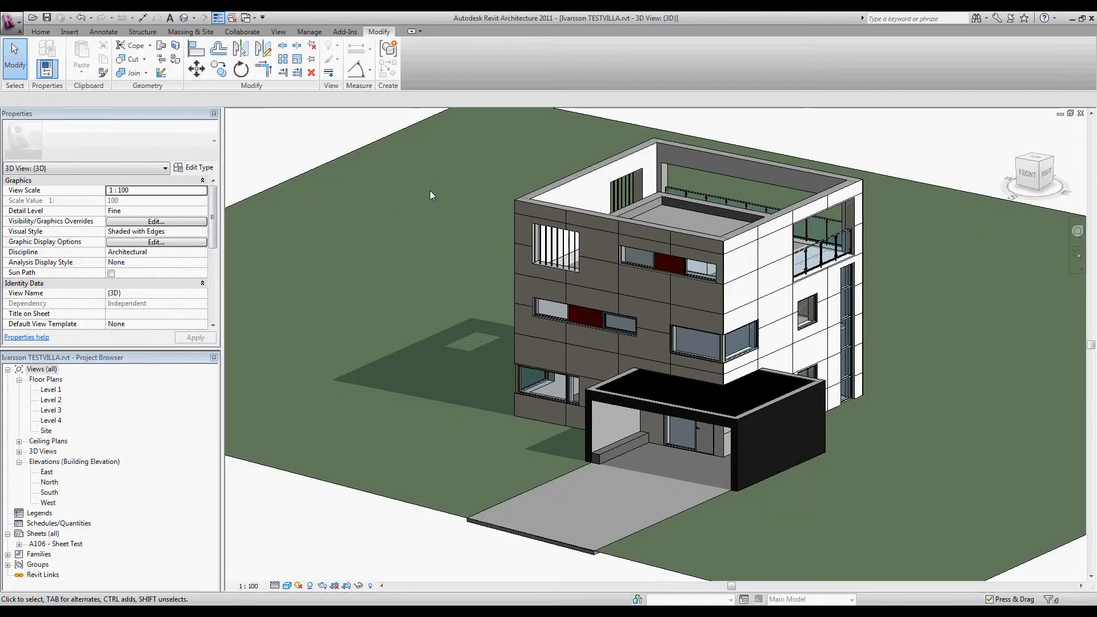
pyautogui.moveTo(438, 270); pyautogui.dragTo(446, 297, button='middle')
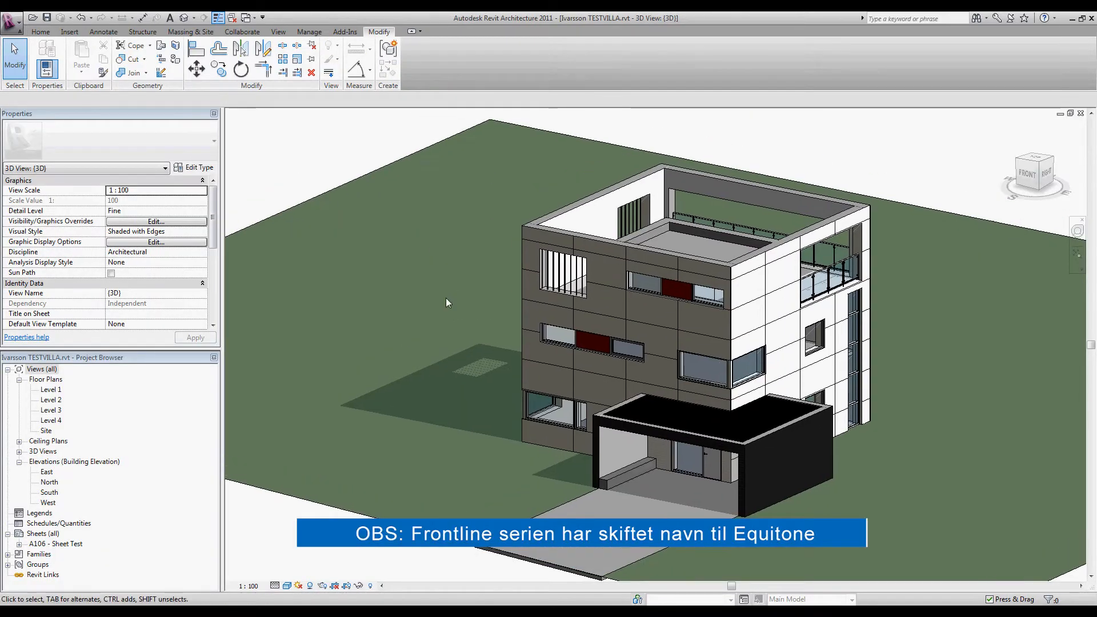
pyautogui.doubleClick(53, 390)
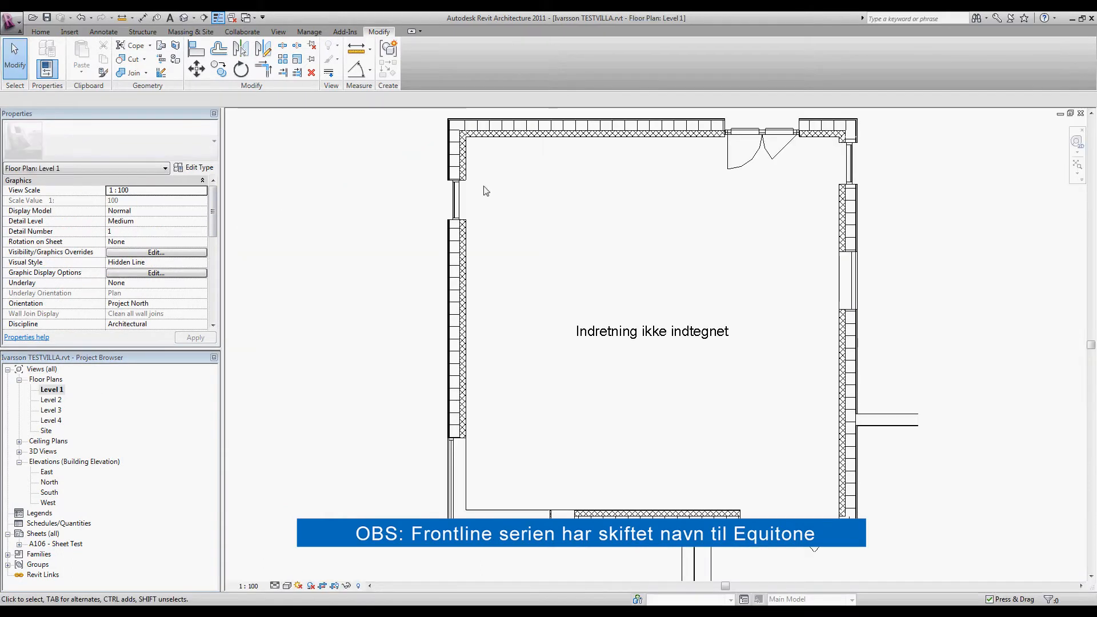
# Step: Create a callout of type Detail View: Detail around the exterior wall's upper-left corner in the Level 1 plan
pyautogui.scroll(2, 489, 217)
pyautogui.scroll(3, 490, 217)
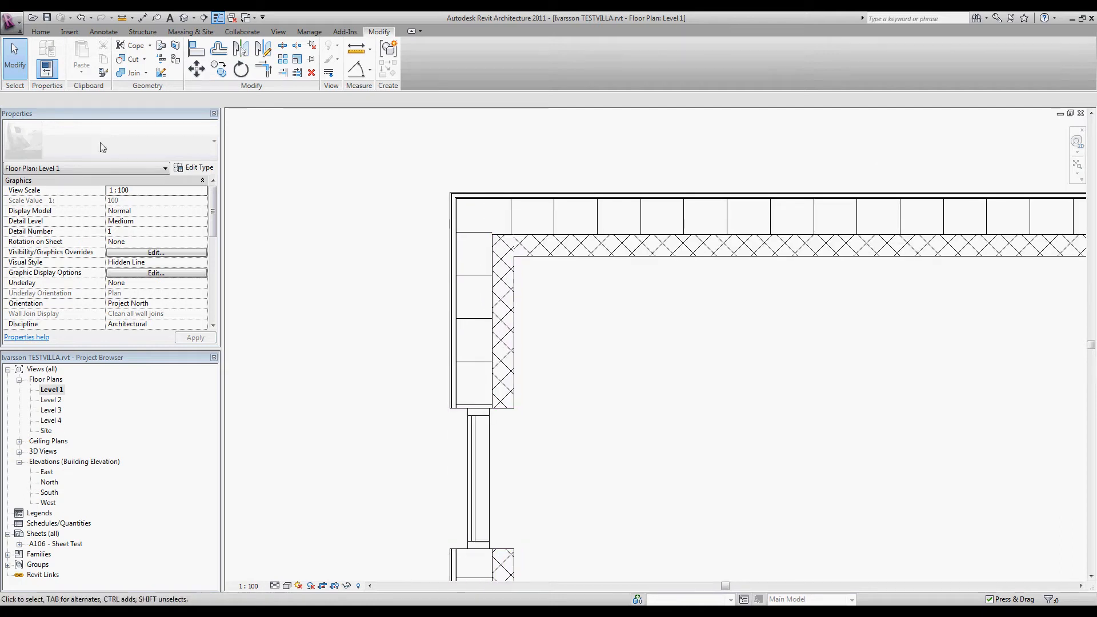
pyautogui.click(70, 32)
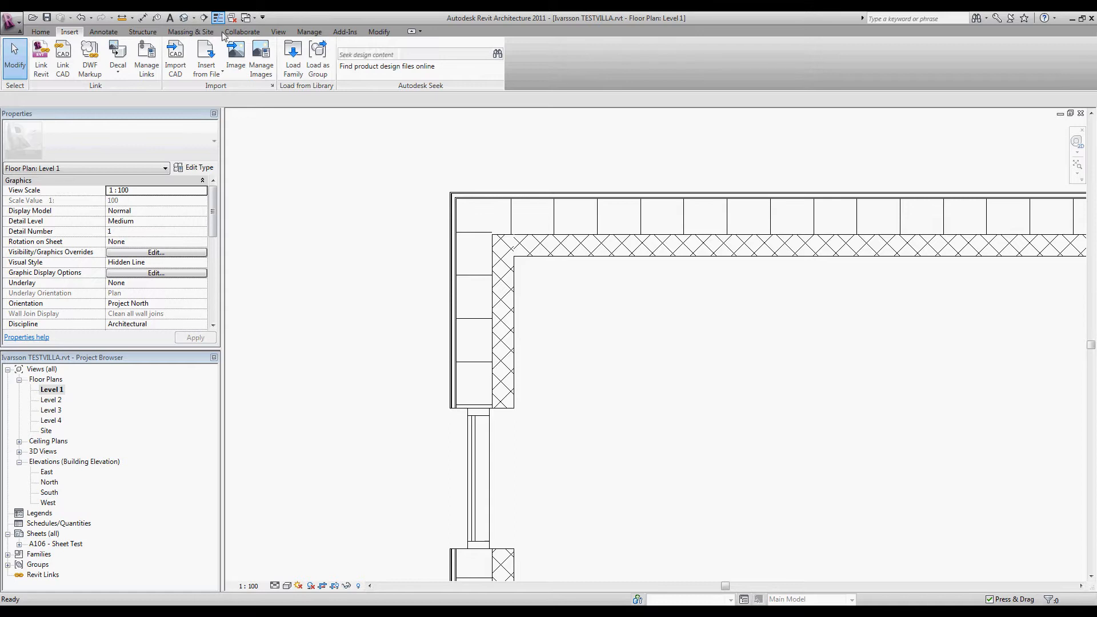
pyautogui.click(278, 32)
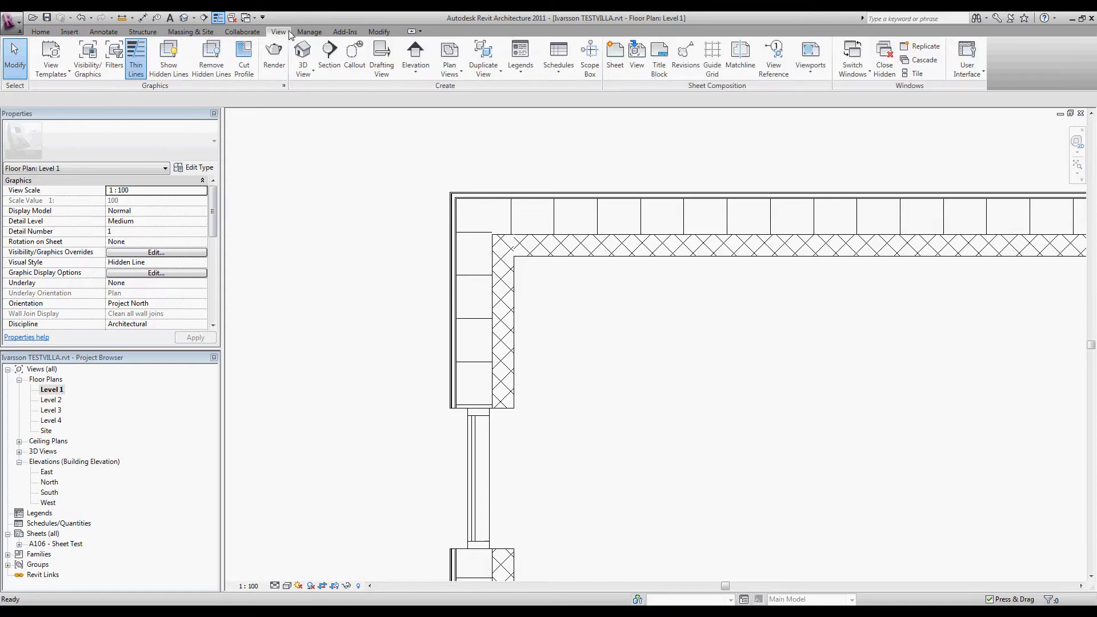
pyautogui.click(355, 70)
pyautogui.click(127, 152)
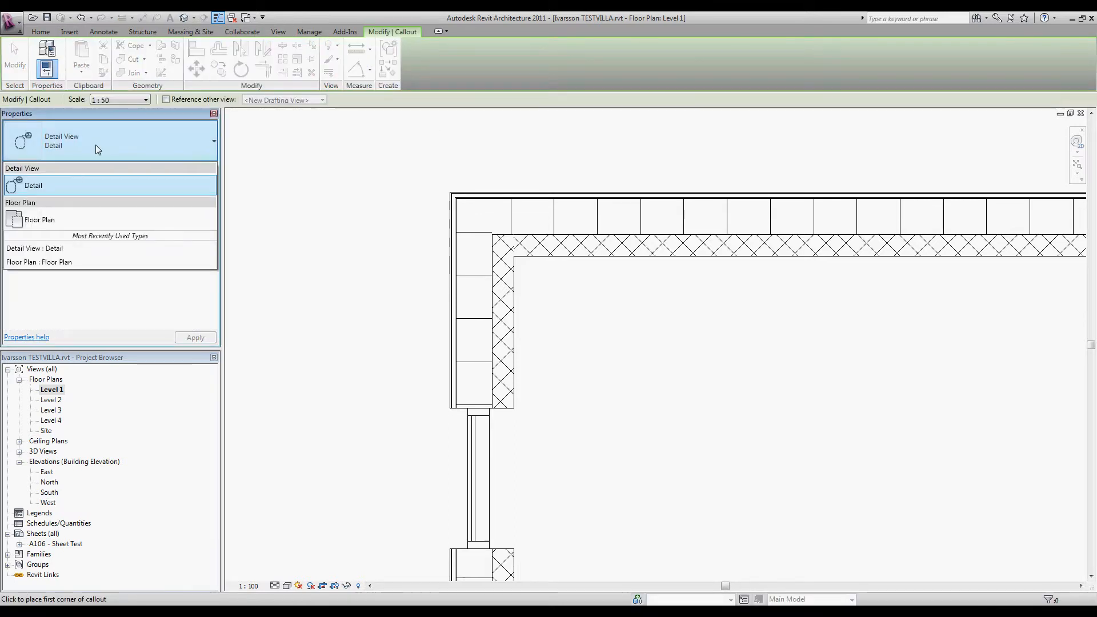
pyautogui.click(100, 148)
pyautogui.click(418, 168)
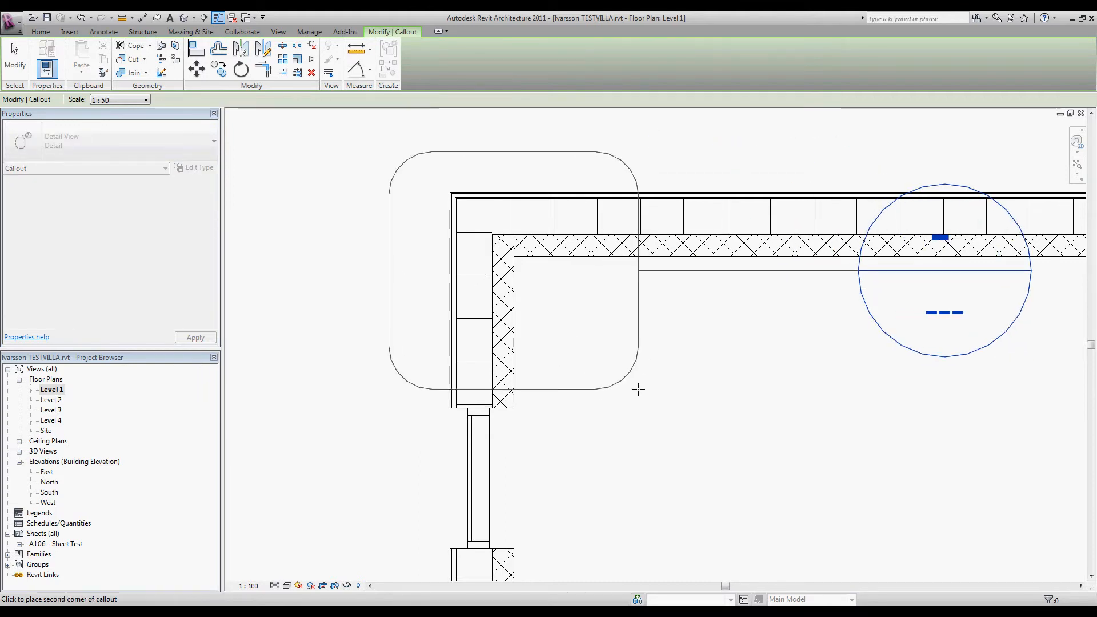
pyautogui.click(637, 386)
# Step: Move the callout head outside the building, to the upper left of the callout boundary
pyautogui.scroll(-2, 680, 328)
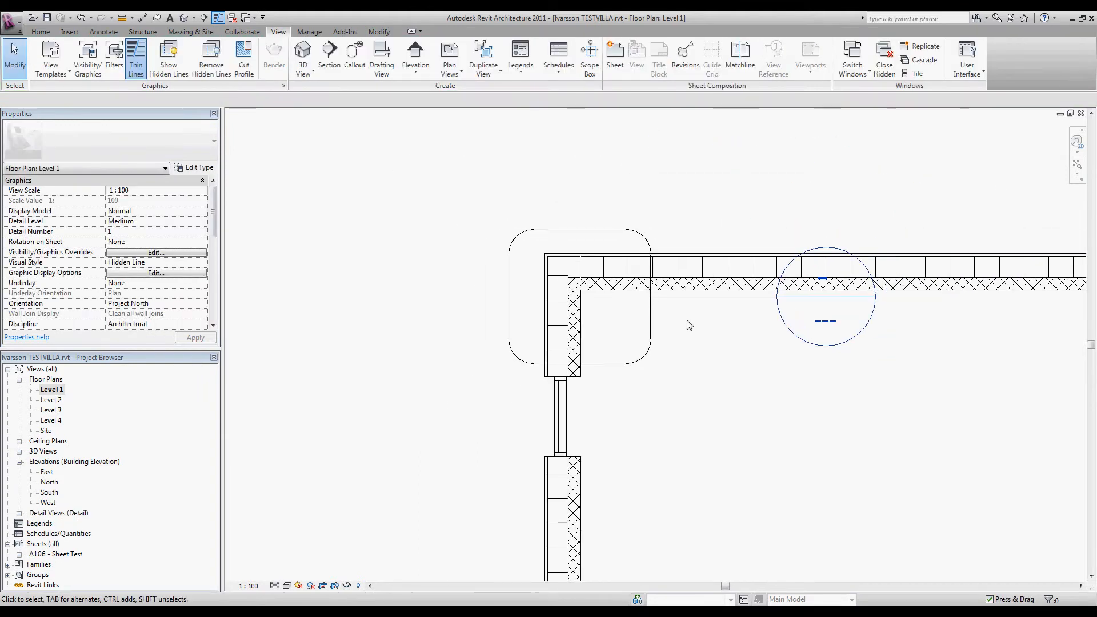
pyautogui.click(616, 240)
pyautogui.moveTo(776, 297); pyautogui.dragTo(455, 212)
pyautogui.click(453, 335)
pyautogui.scroll(2, 448, 331)
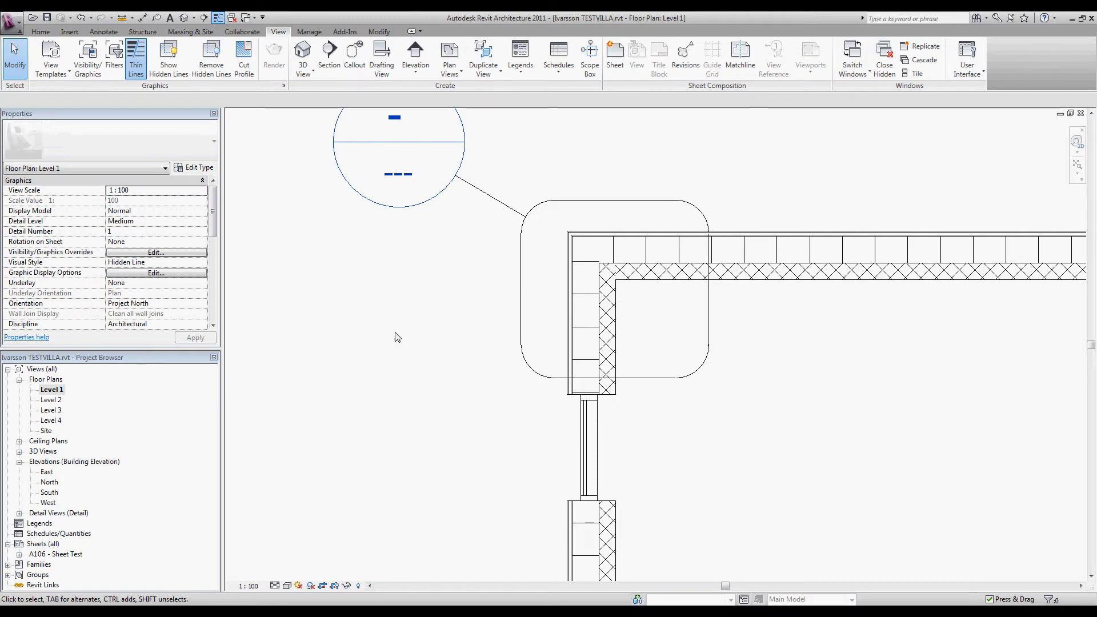
# Step: Open the new callout's detail view, Detail 0, and set its view scale to 1:20 and display model to Halftone
pyautogui.click(20, 514)
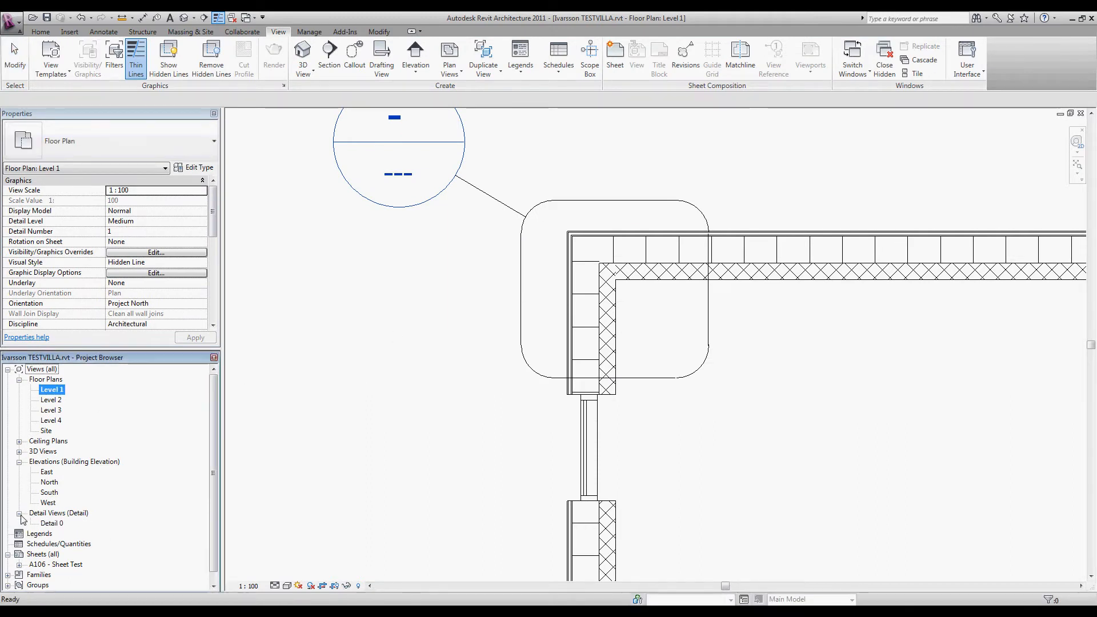
pyautogui.doubleClick(56, 524)
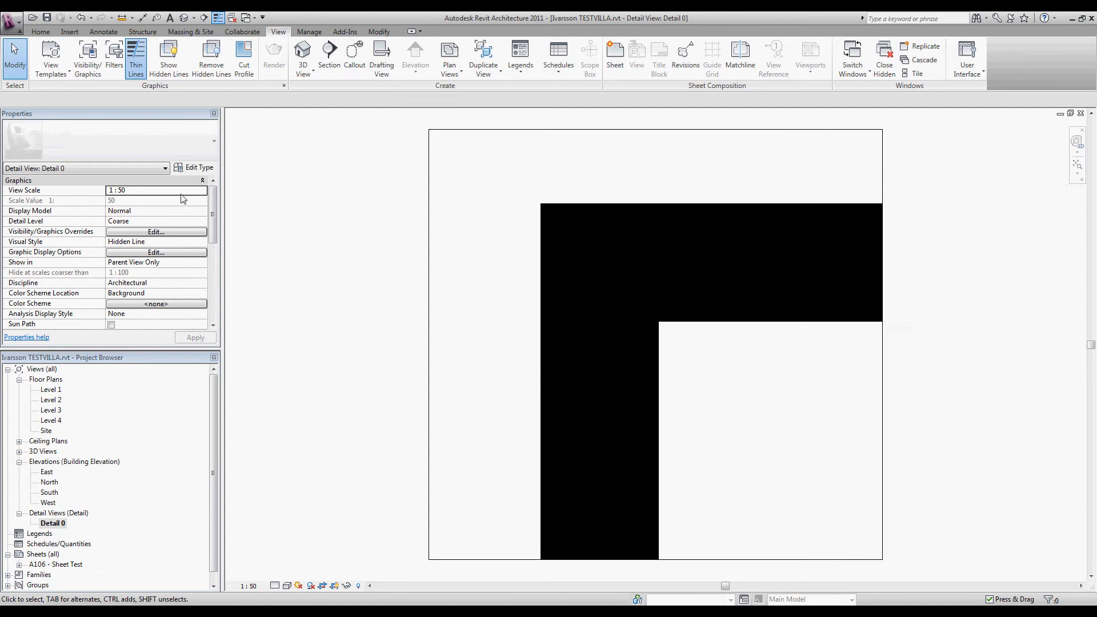
pyautogui.click(183, 191)
pyautogui.click(200, 192)
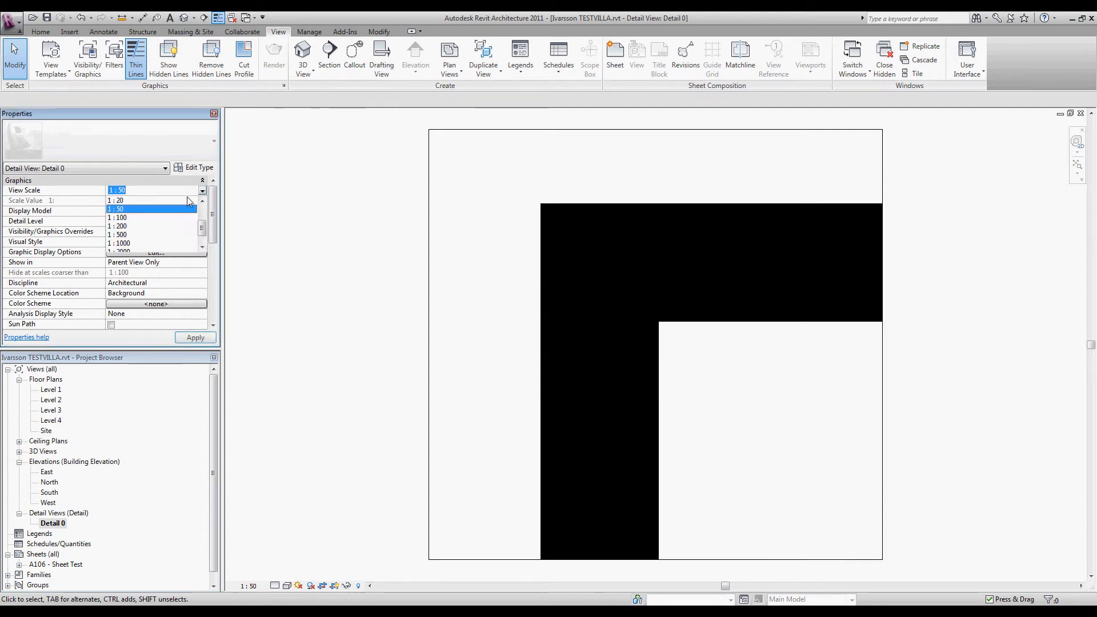
pyautogui.click(120, 204)
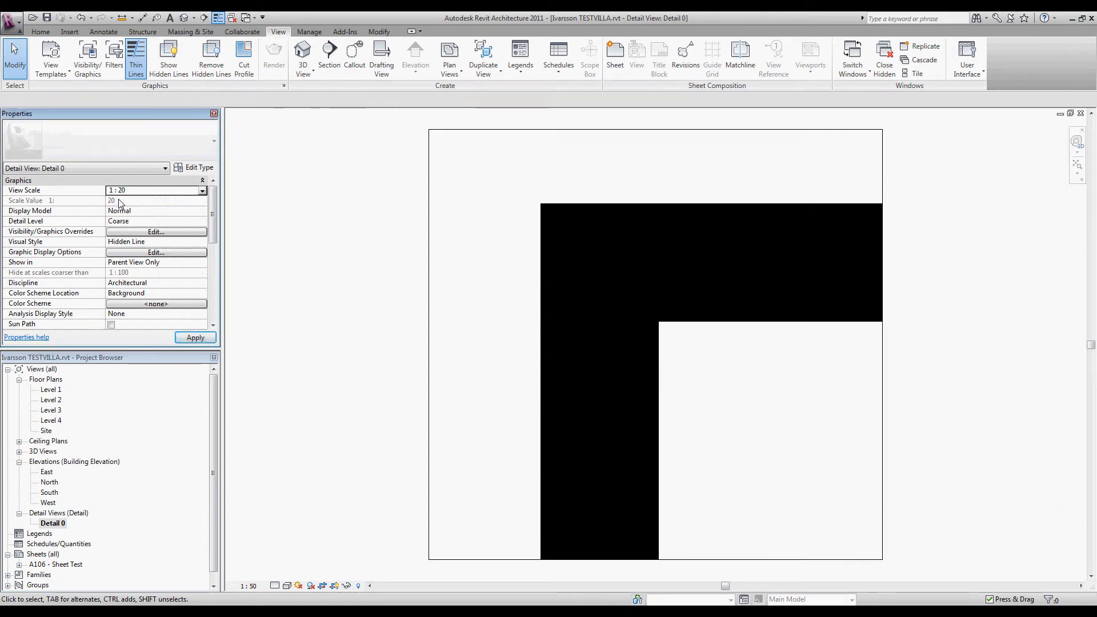
pyautogui.click(201, 212)
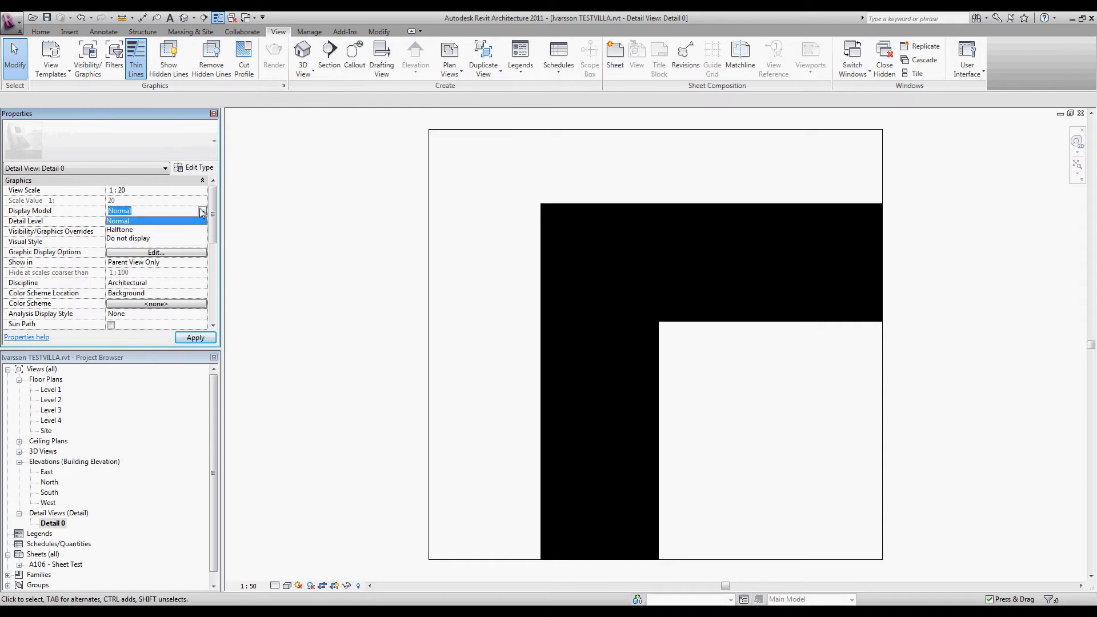
pyautogui.click(125, 230)
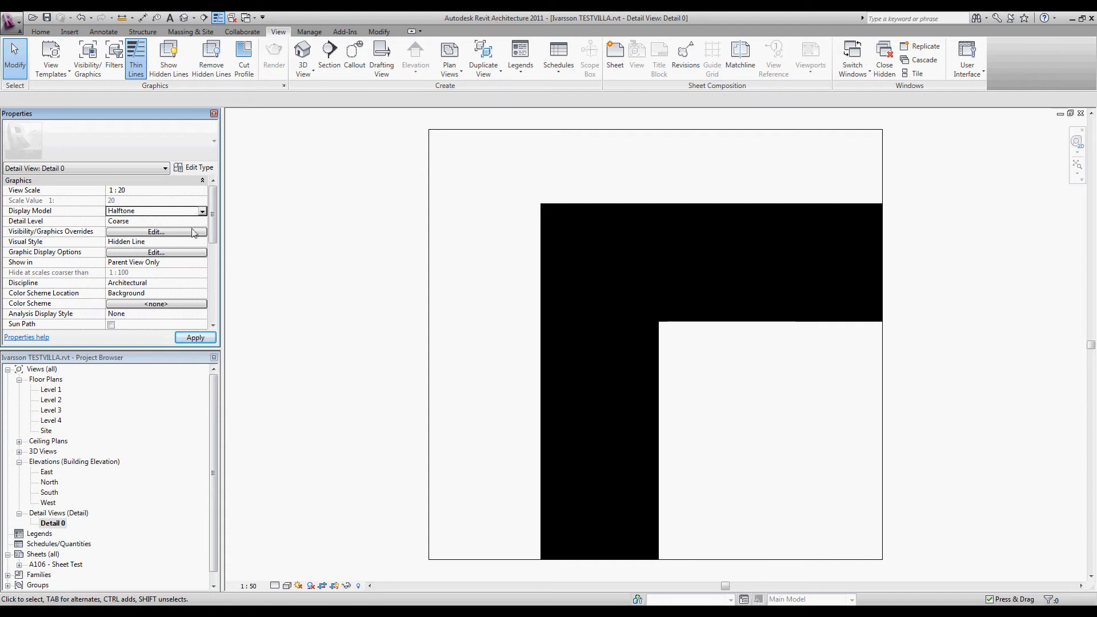
# Step: Rename the detail view as "Detalje ved udv. hjørne" and apply the changed view properties
pyautogui.scroll(-2, 216, 257)
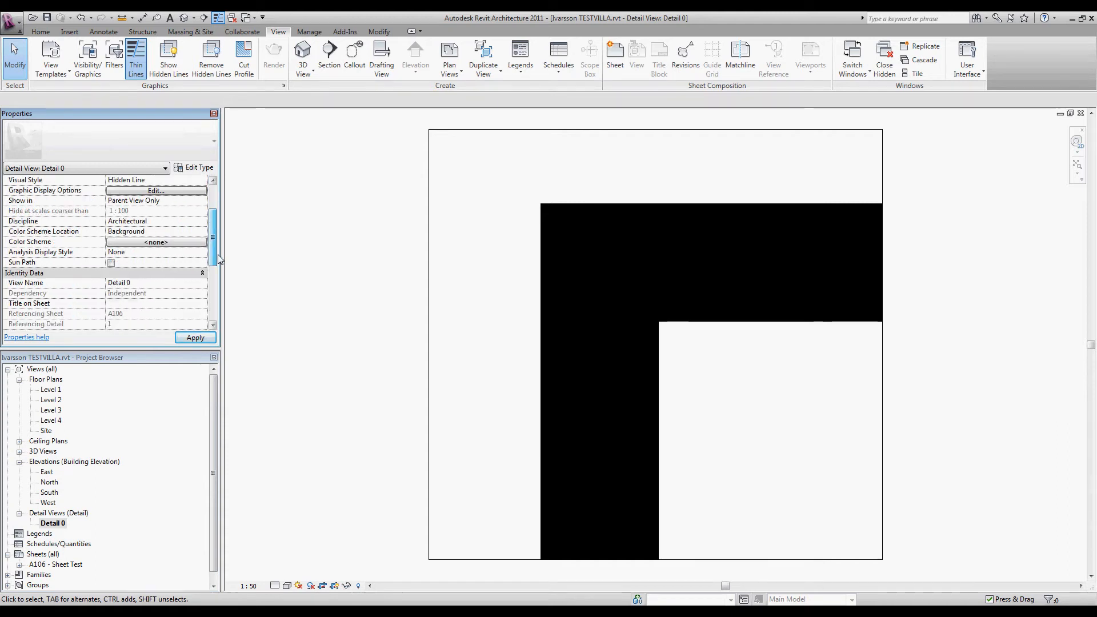
pyautogui.doubleClick(142, 284)
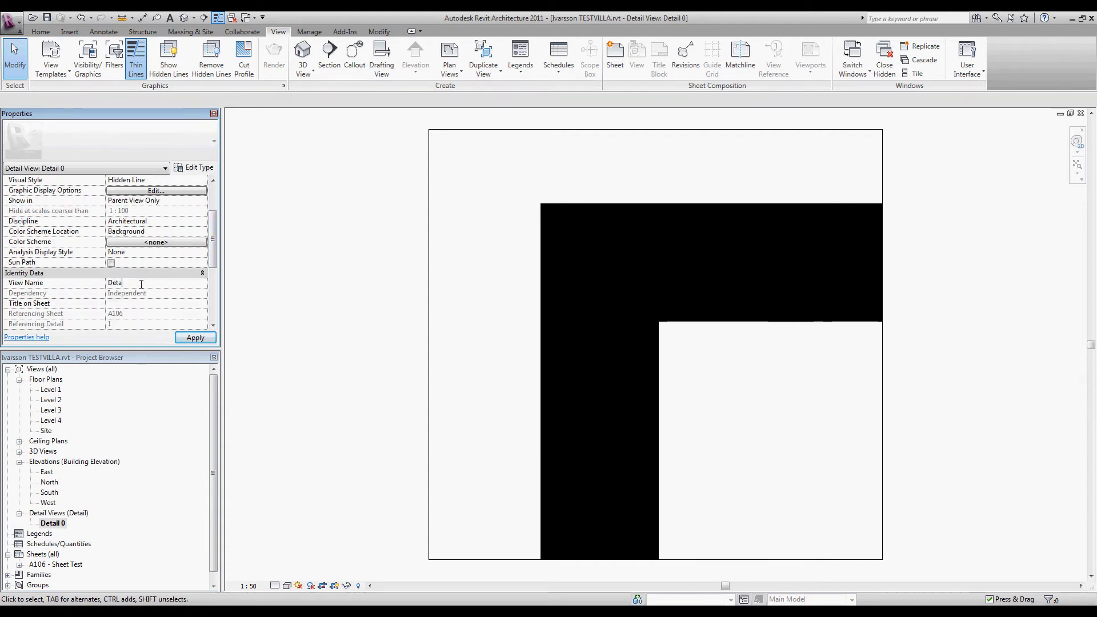
pyautogui.write('lje ved ud')
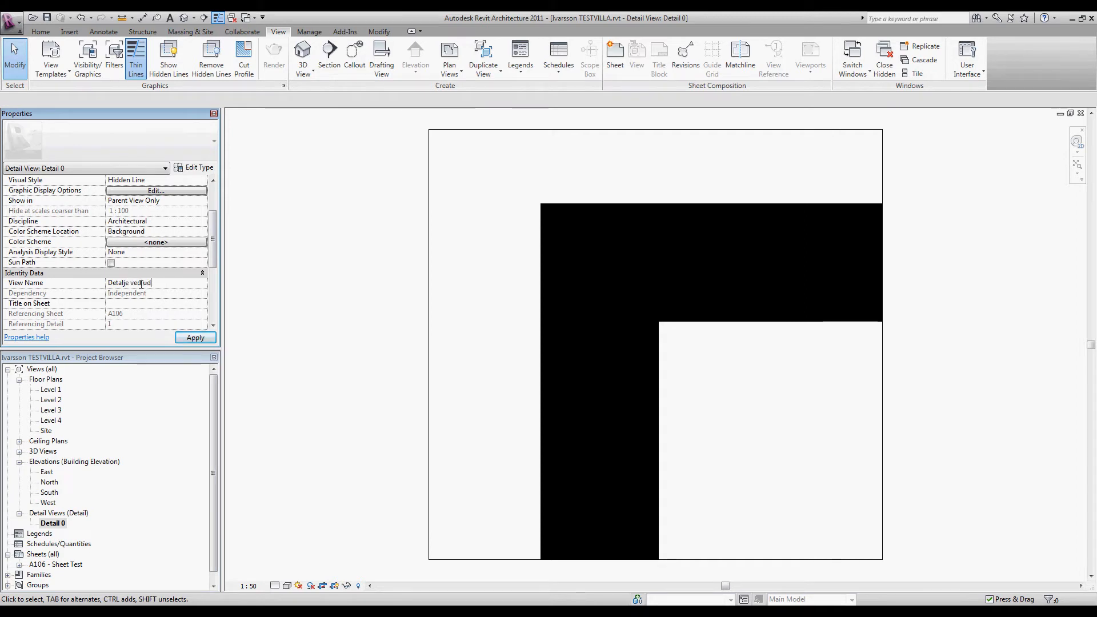
pyautogui.write('v. hjørne')
pyautogui.press('Return')
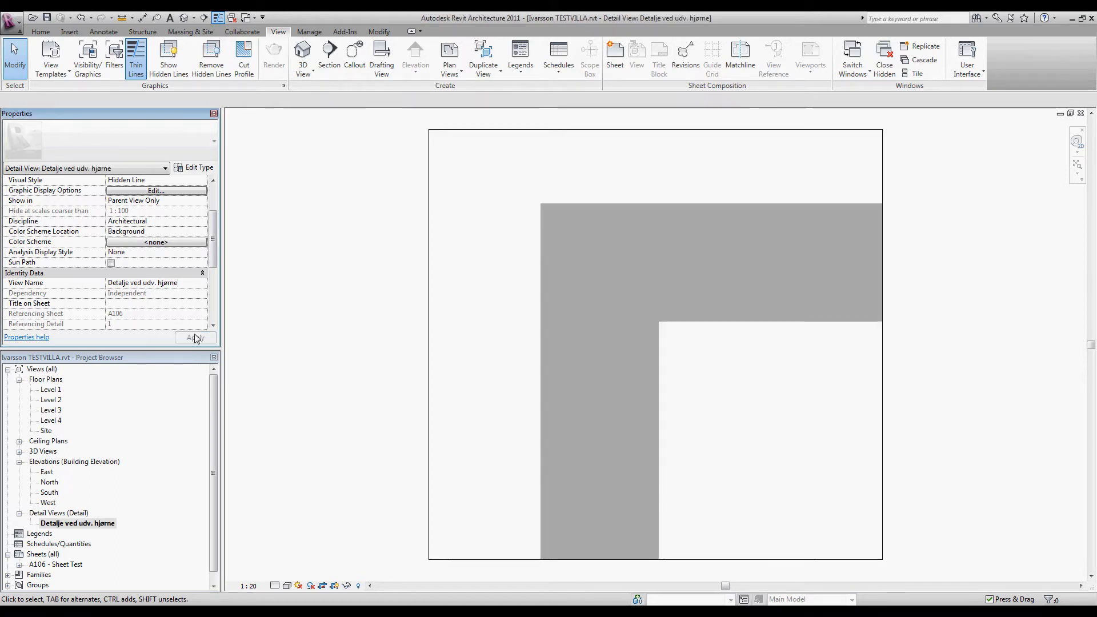
# Step: Close the extra view window and tile the corner detail view and the Level 1 floor plan side by side
pyautogui.click(917, 73)
pyautogui.click(1081, 118)
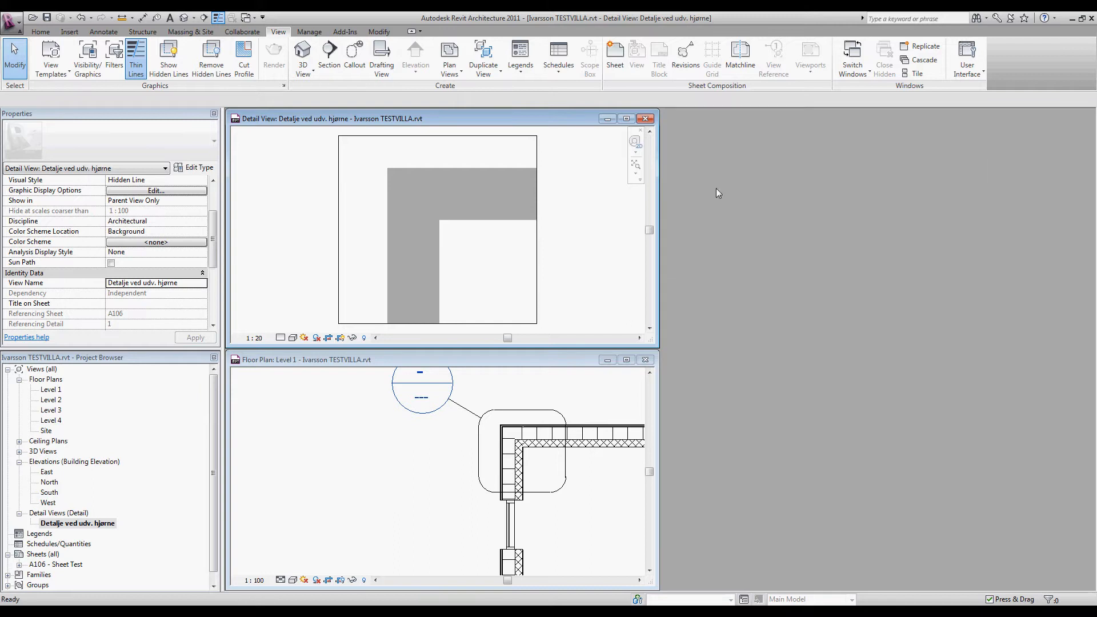
pyautogui.click(915, 73)
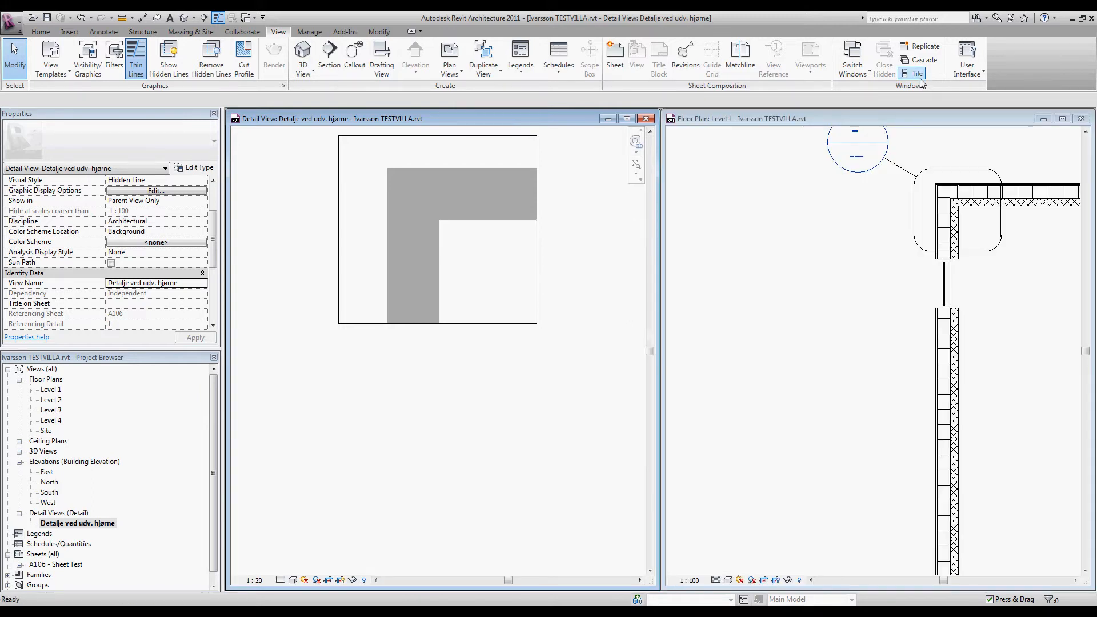
# Step: Enlarge the corner detail view's crop region on all four sides to leave more room around the wall corner
pyautogui.click(753, 293)
pyautogui.scroll(-2, 754, 290)
pyautogui.moveTo(840, 275)
pyautogui.mouseDown(button='middle')
pyautogui.moveTo(766, 293)
pyautogui.moveTo(764, 262)
pyautogui.mouseUp(button='middle')
pyautogui.scroll(-1, 766, 287)
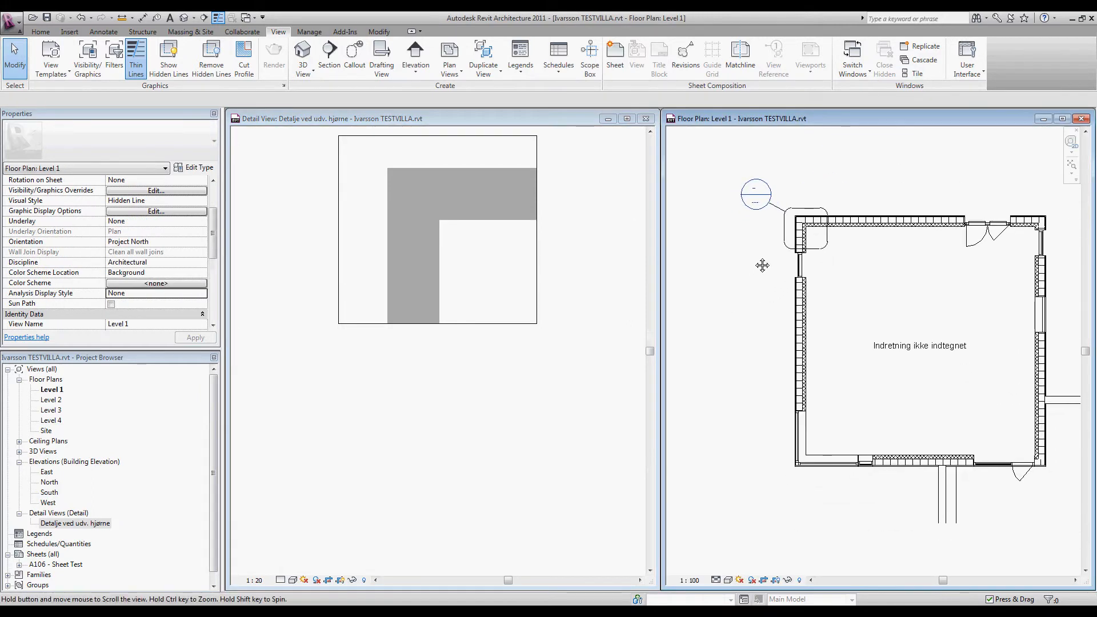
pyautogui.click(519, 357)
pyautogui.scroll(-1, 520, 358)
pyautogui.moveTo(519, 358); pyautogui.dragTo(541, 495, button='middle')
pyautogui.scroll(5, 499, 416)
pyautogui.scroll(-2, 472, 352)
pyautogui.scroll(1, 472, 352)
pyautogui.moveTo(475, 350); pyautogui.dragTo(502, 404, button='middle')
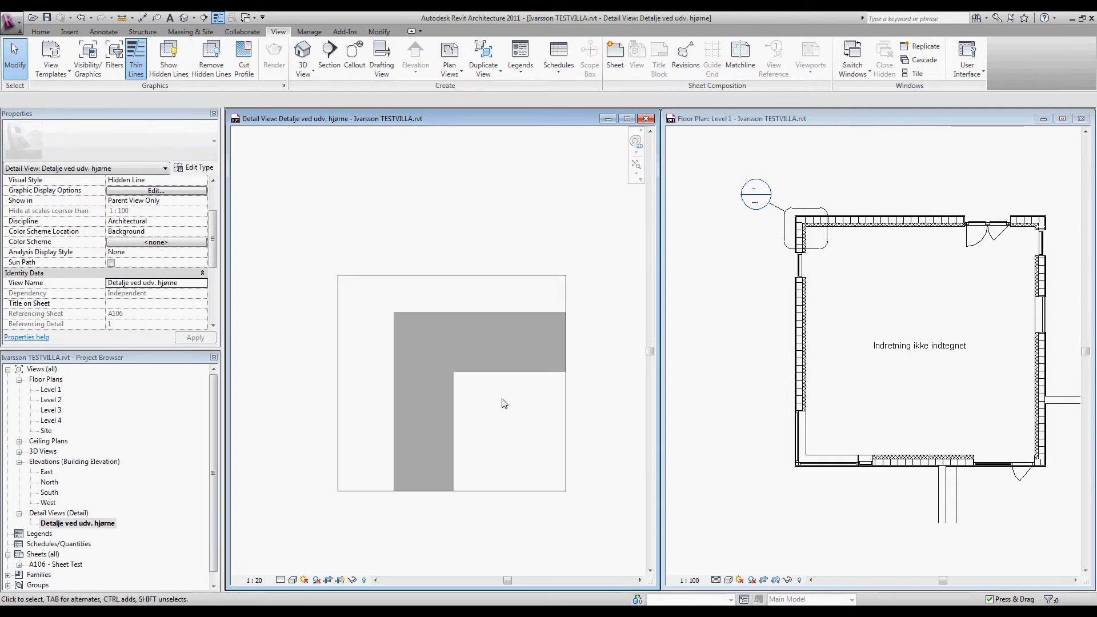
pyautogui.click(379, 275)
pyautogui.moveTo(452, 275); pyautogui.dragTo(456, 237)
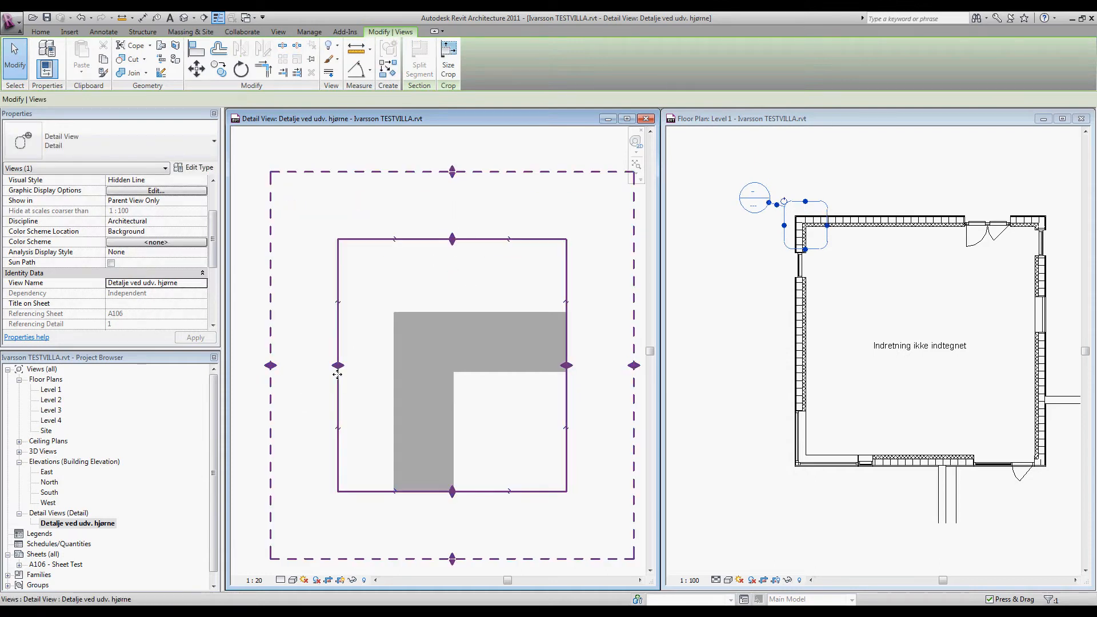
pyautogui.moveTo(337, 366); pyautogui.dragTo(305, 366)
pyautogui.moveTo(435, 490); pyautogui.dragTo(435, 525)
pyautogui.moveTo(567, 383); pyautogui.dragTo(589, 383)
# Step: Insert 2D elements from the file "(21).5.01 Vandret snit ved udv.Hjørne (Plan-plade).rvt" in the _IVARSSON DETALJER folder
pyautogui.click(69, 31)
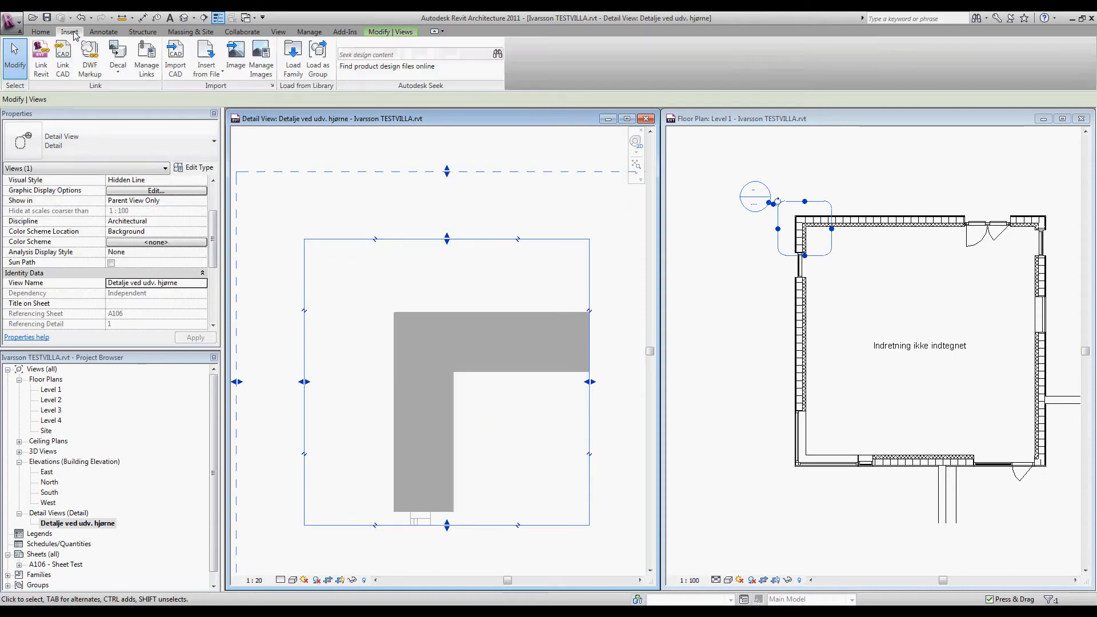
pyautogui.click(203, 78)
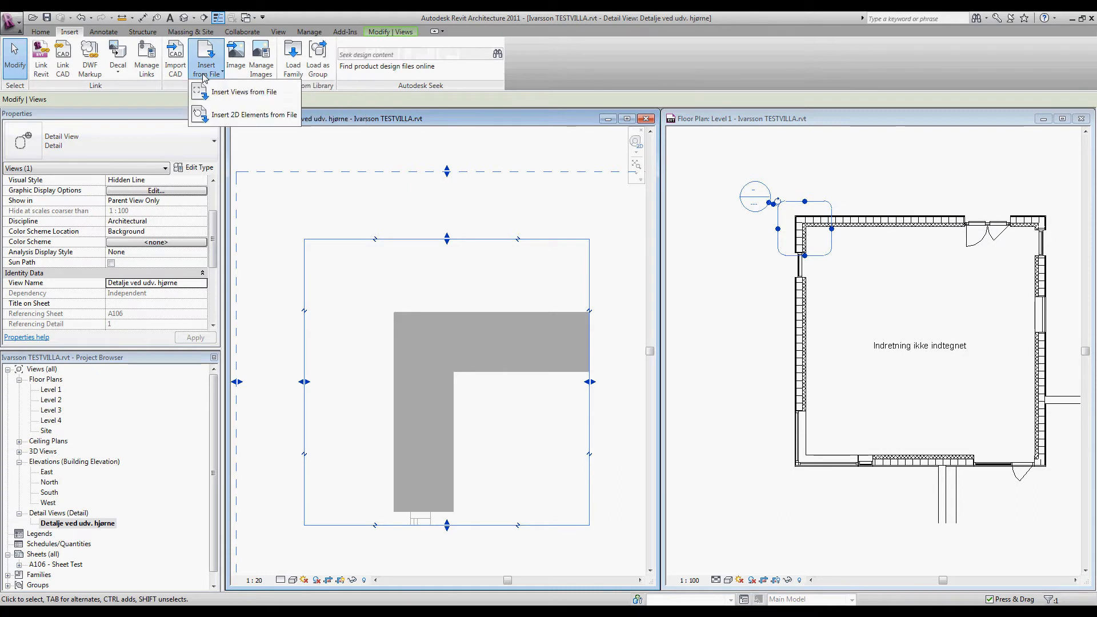
pyautogui.click(261, 118)
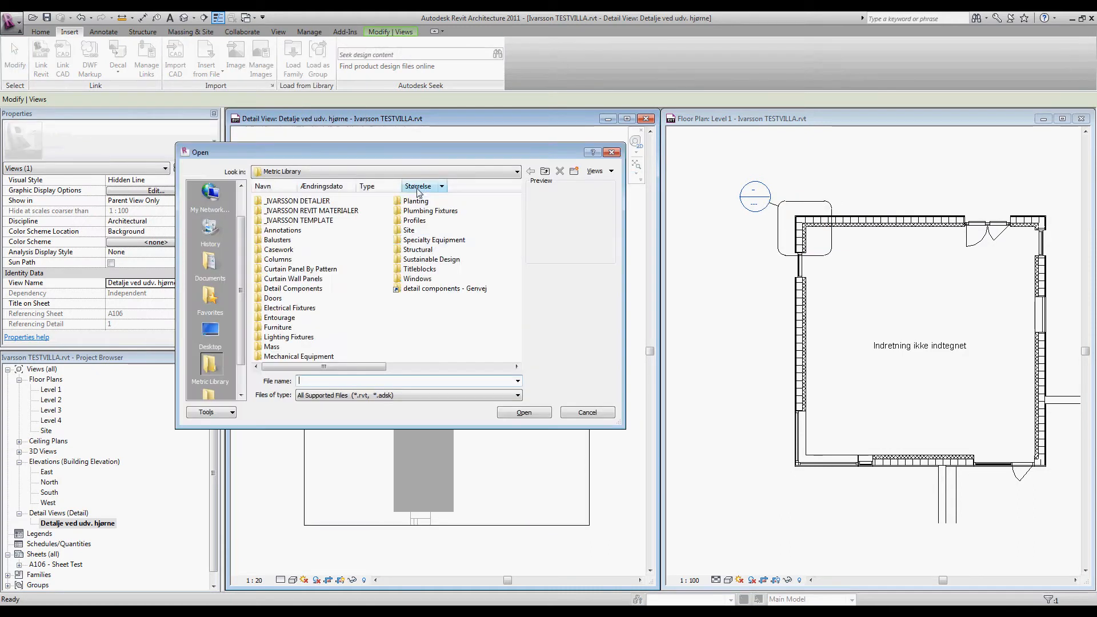
pyautogui.doubleClick(292, 202)
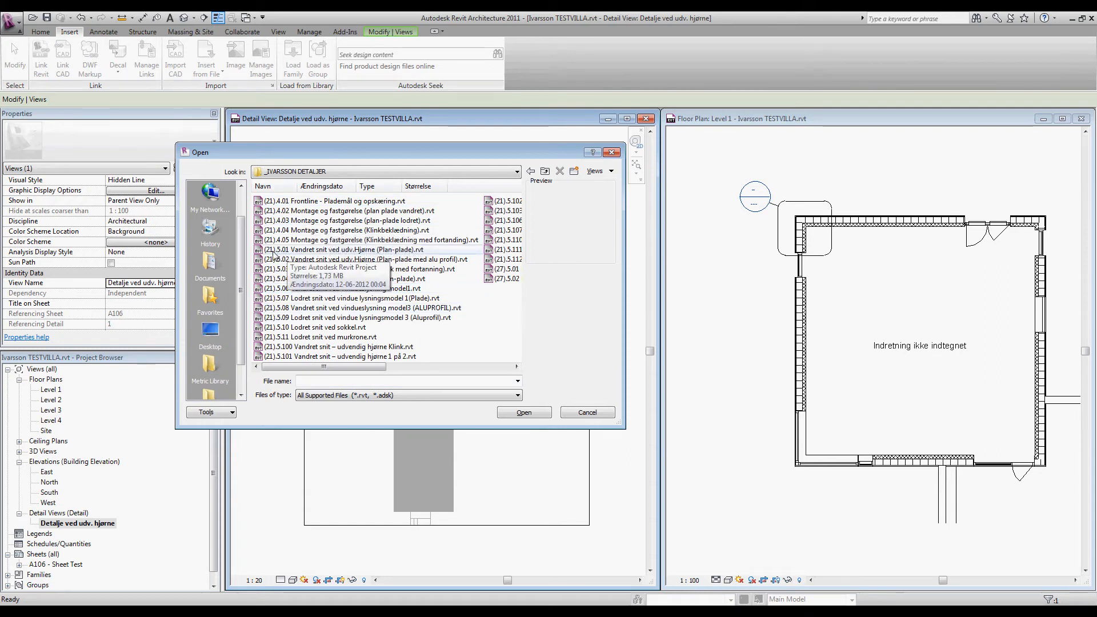
pyautogui.doubleClick(298, 250)
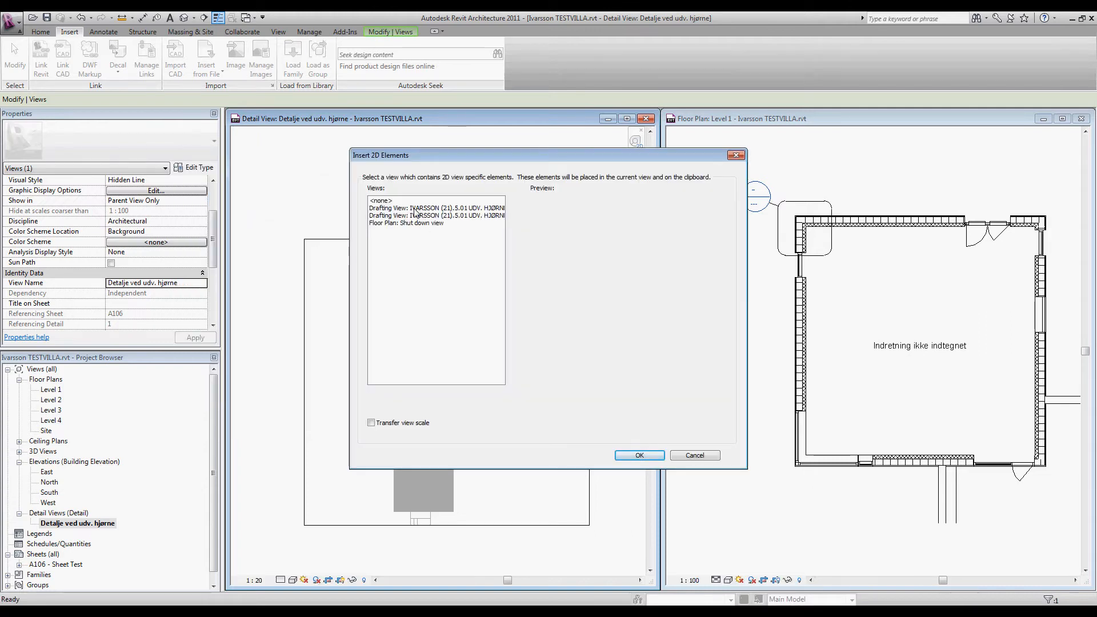
# Step: Preview the two IVARSSON (21).5.01 drafting views, insert the second one and place it above the wall corner in the detail view
pyautogui.click(420, 208)
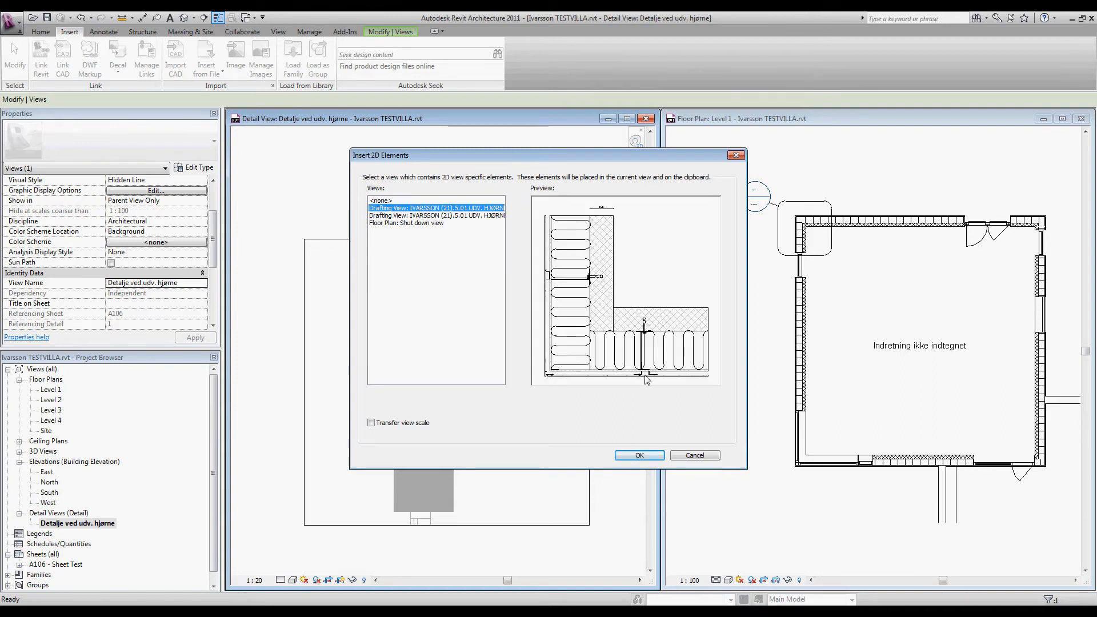
pyautogui.click(432, 216)
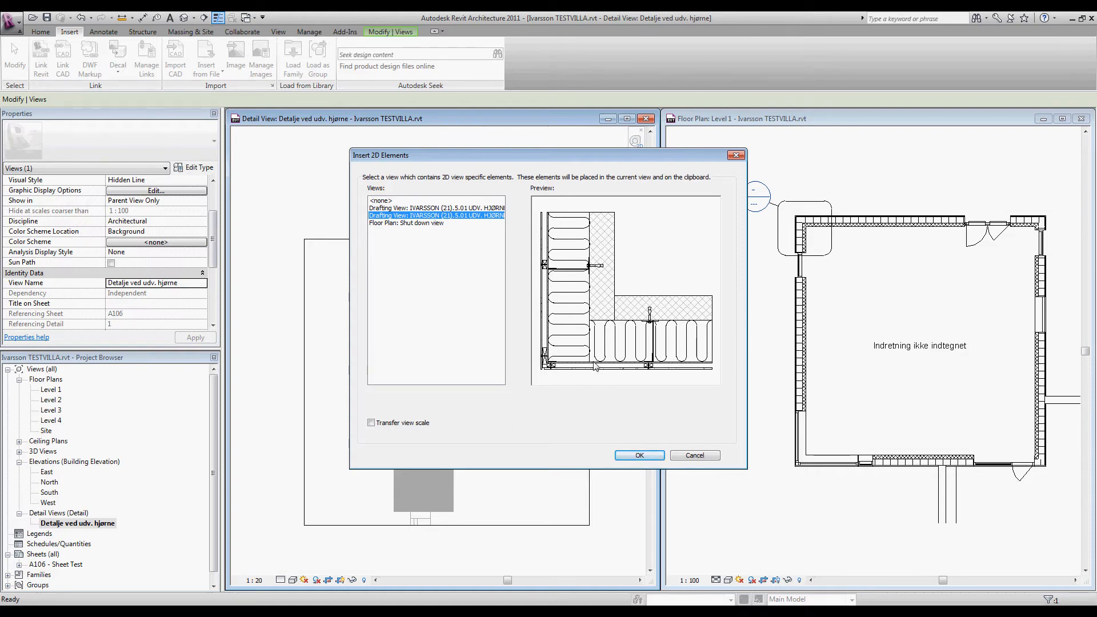
pyautogui.click(640, 455)
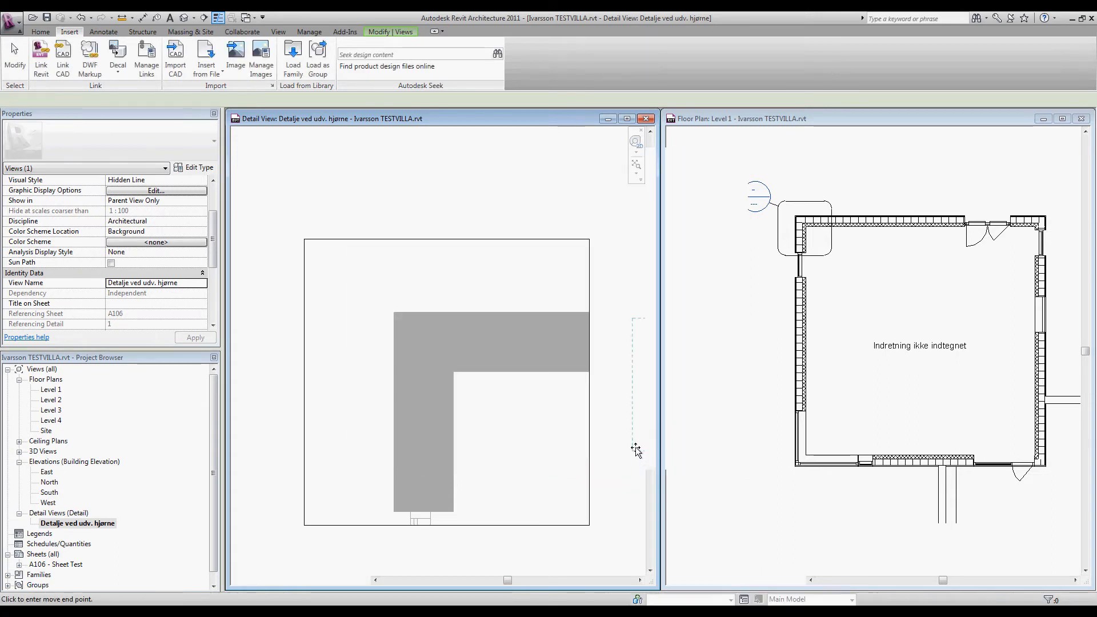
pyautogui.click(326, 299)
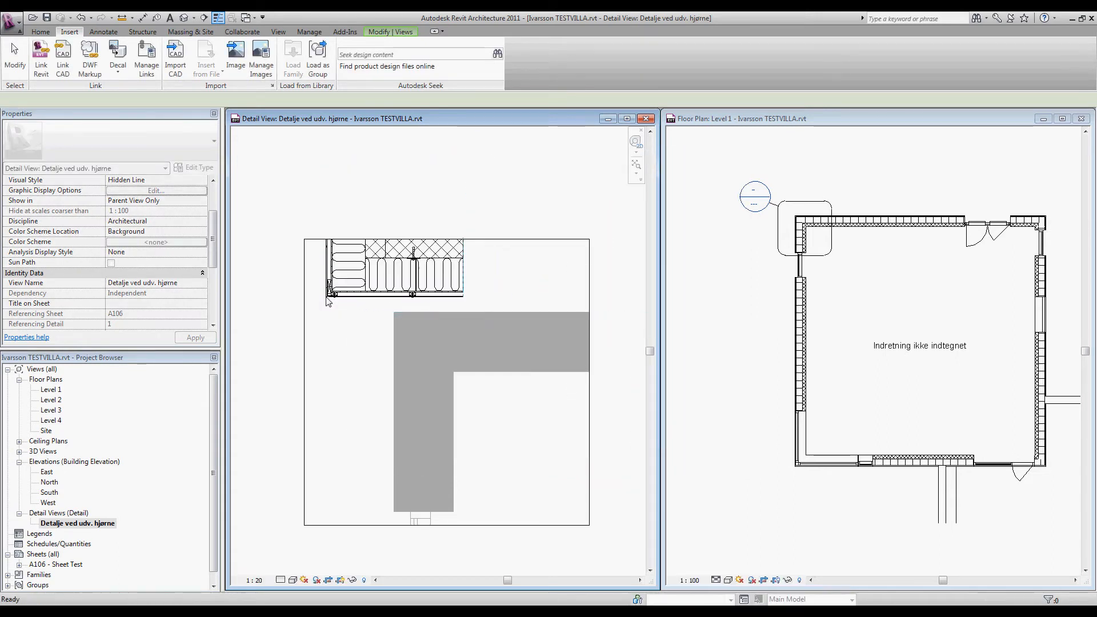
# Step: Extend the detail view's crop region upward to take in the whole inserted corner detail
pyautogui.scroll(-2, 459, 325)
pyautogui.click(480, 315)
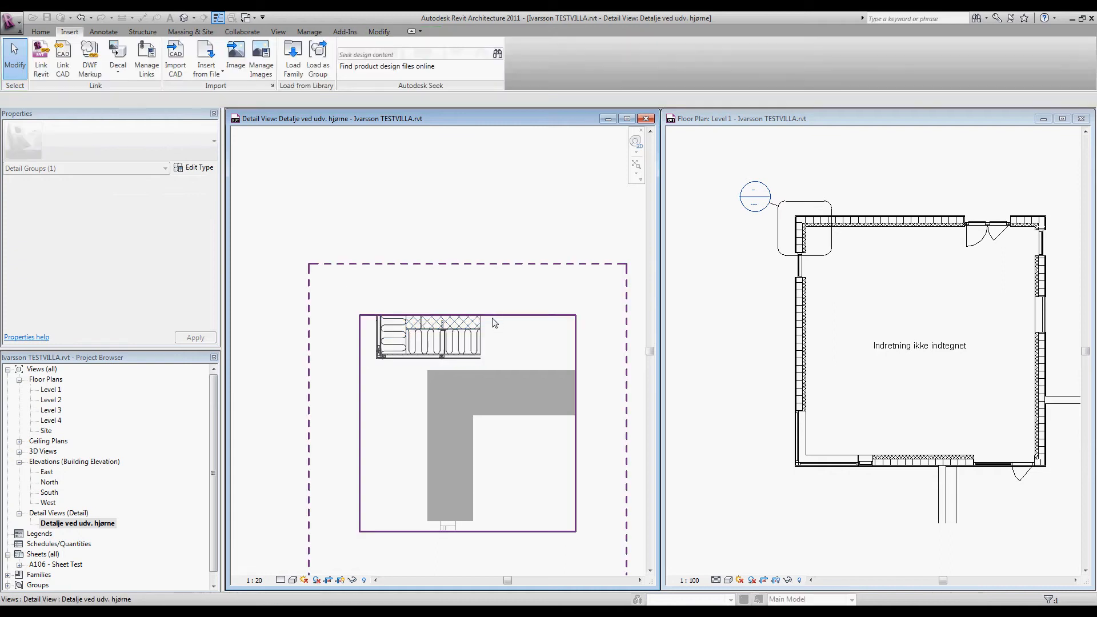
pyautogui.moveTo(467, 315); pyautogui.dragTo(468, 222)
# Step: Rotate all the inserted detail items a quarter turn clockwise so the outer corner matches the wall's orientation
pyautogui.moveTo(371, 255); pyautogui.dragTo(515, 369)
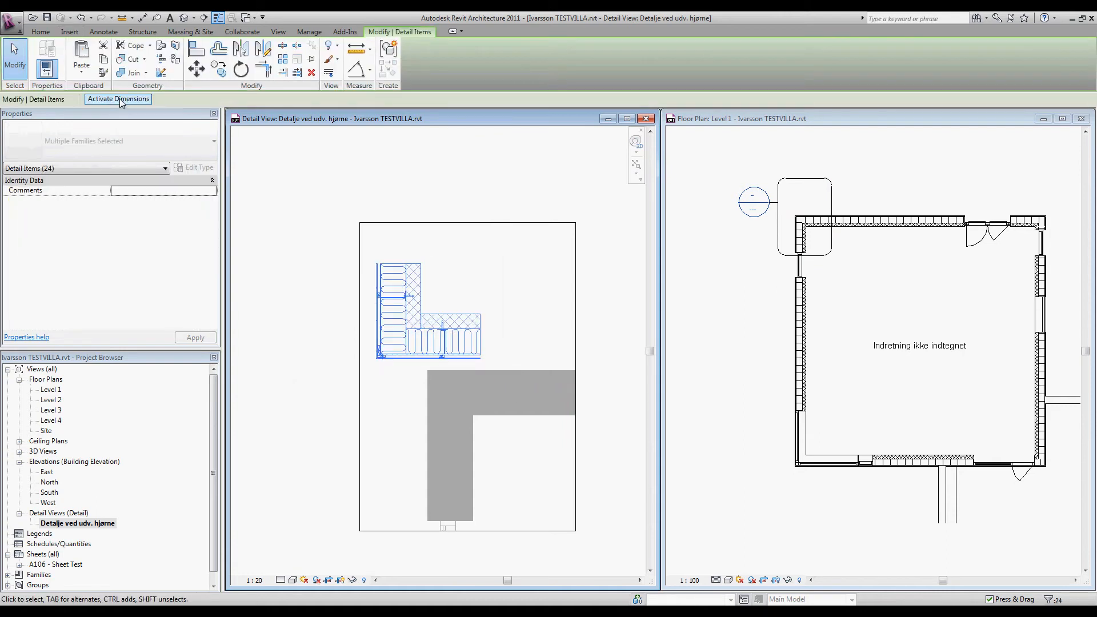
pyautogui.click(241, 69)
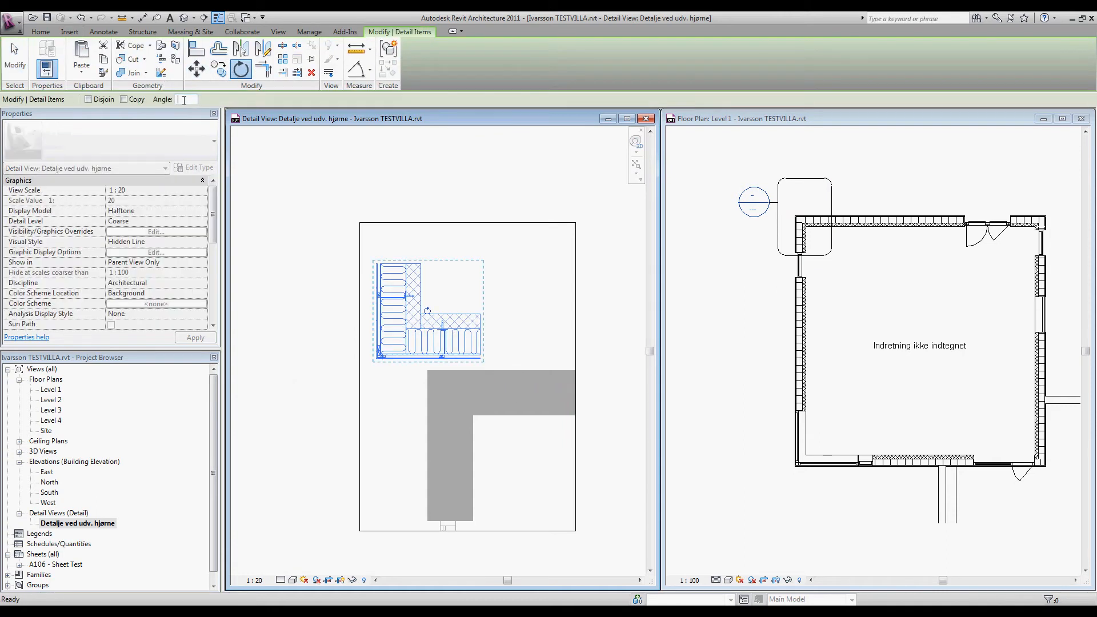
pyautogui.press('Return')
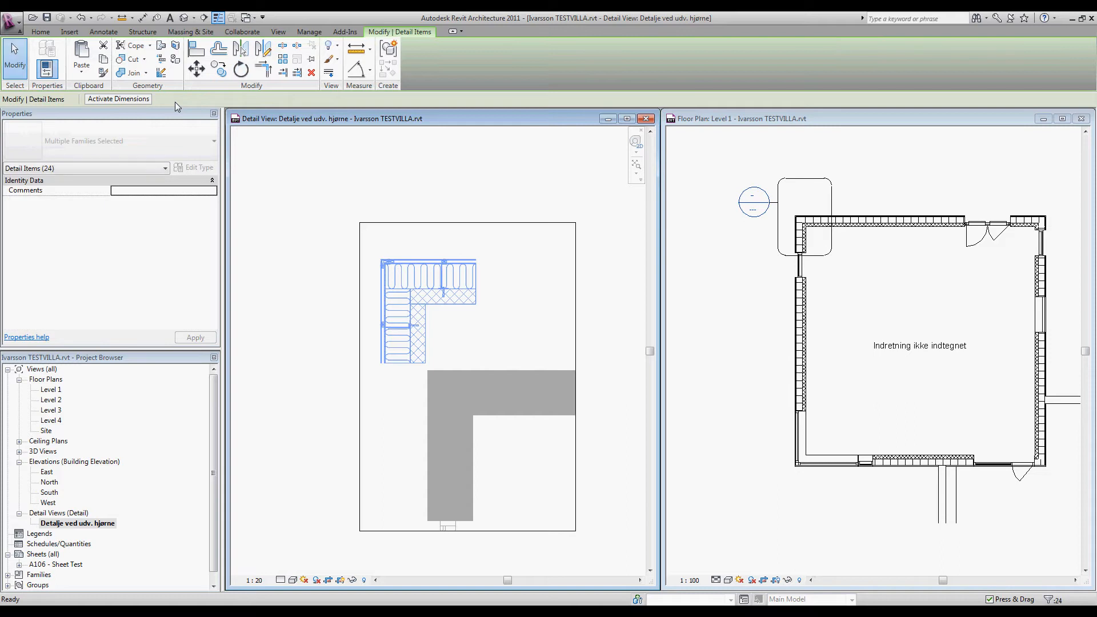
pyautogui.press('Escape')
# Step: Move the rotated detail items from their inner corner onto the inner corner of the grey model wall
pyautogui.moveTo(316, 235); pyautogui.dragTo(502, 369)
pyautogui.click(202, 72)
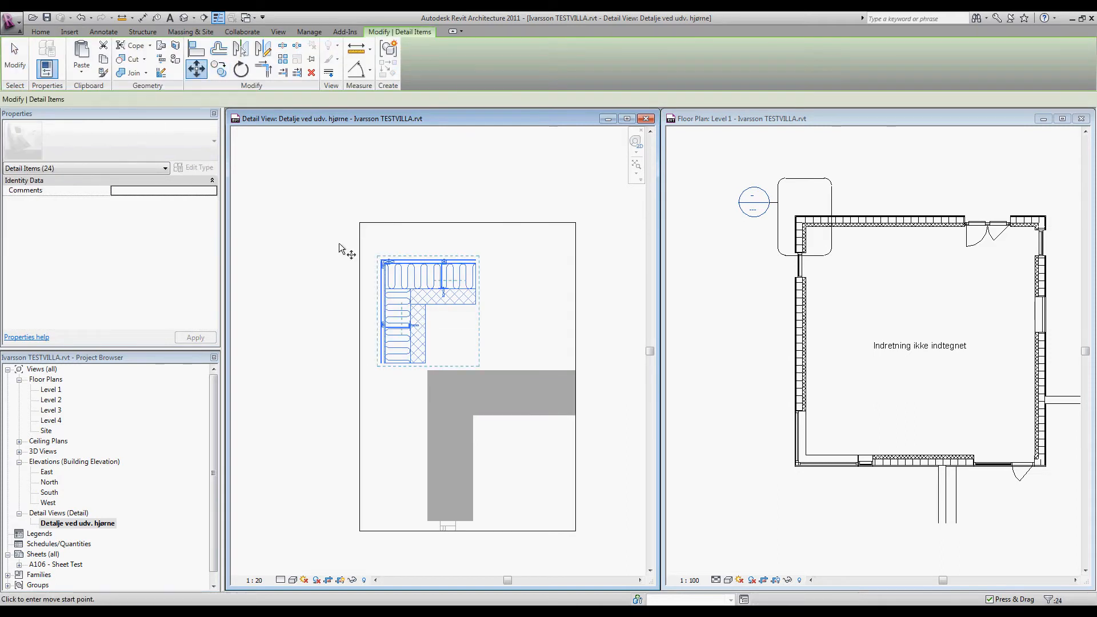
pyautogui.click(427, 306)
pyautogui.scroll(5, 463, 417)
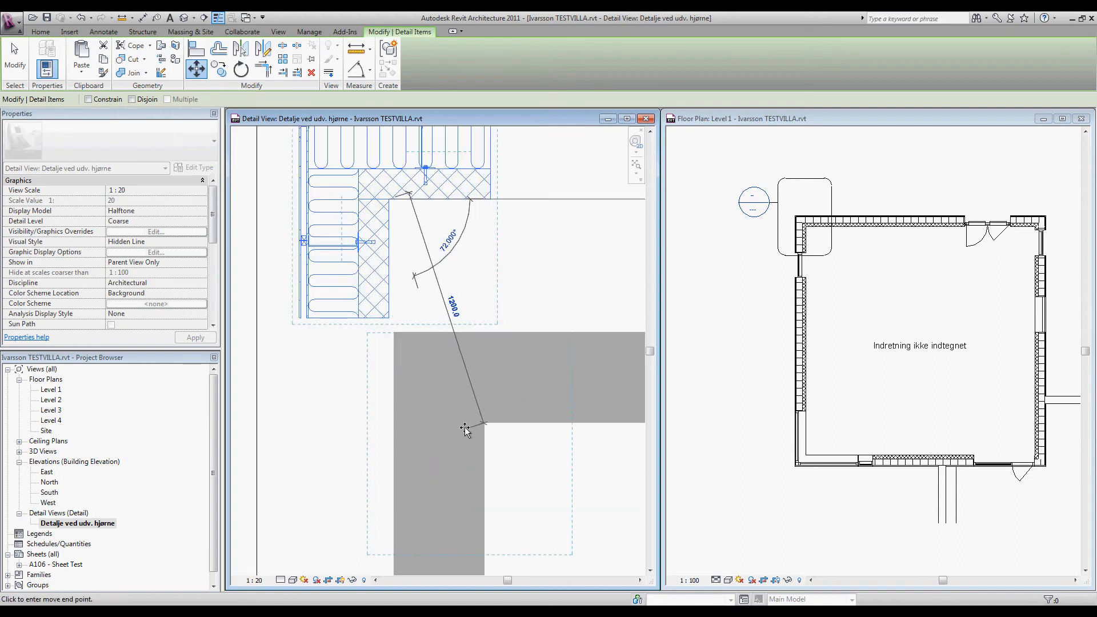
pyautogui.press('Escape')
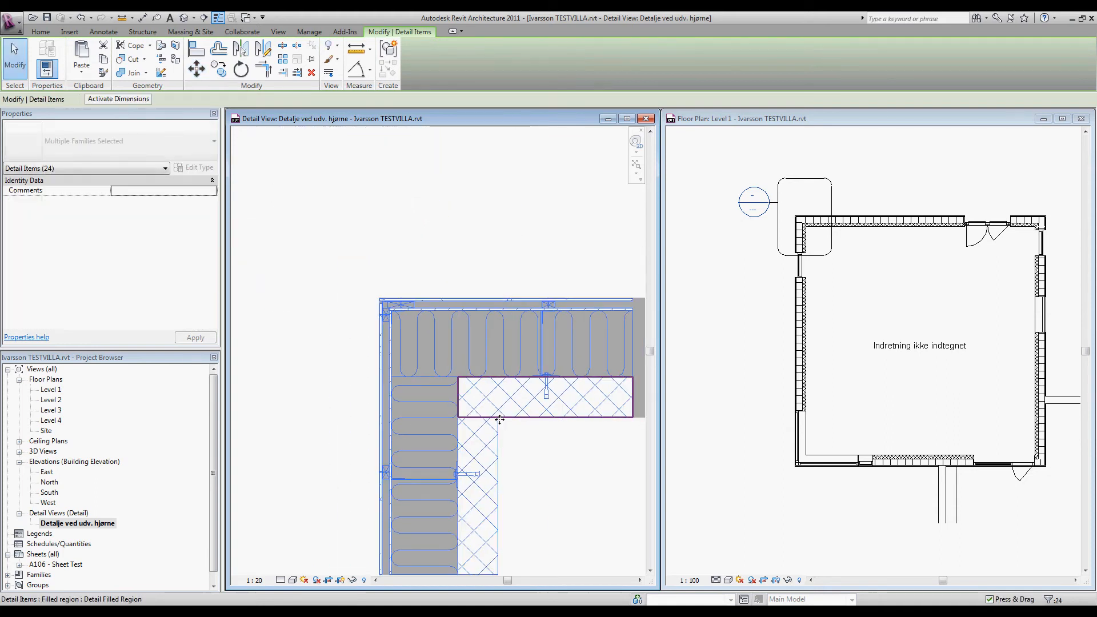
pyautogui.scroll(-5, 452, 388)
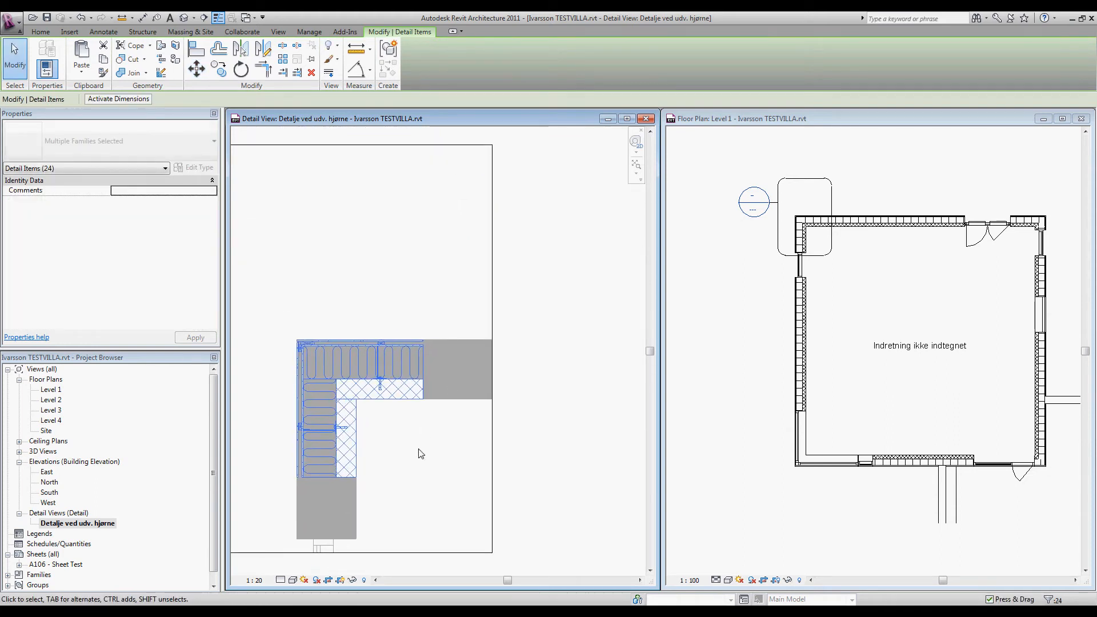
pyautogui.click(412, 428)
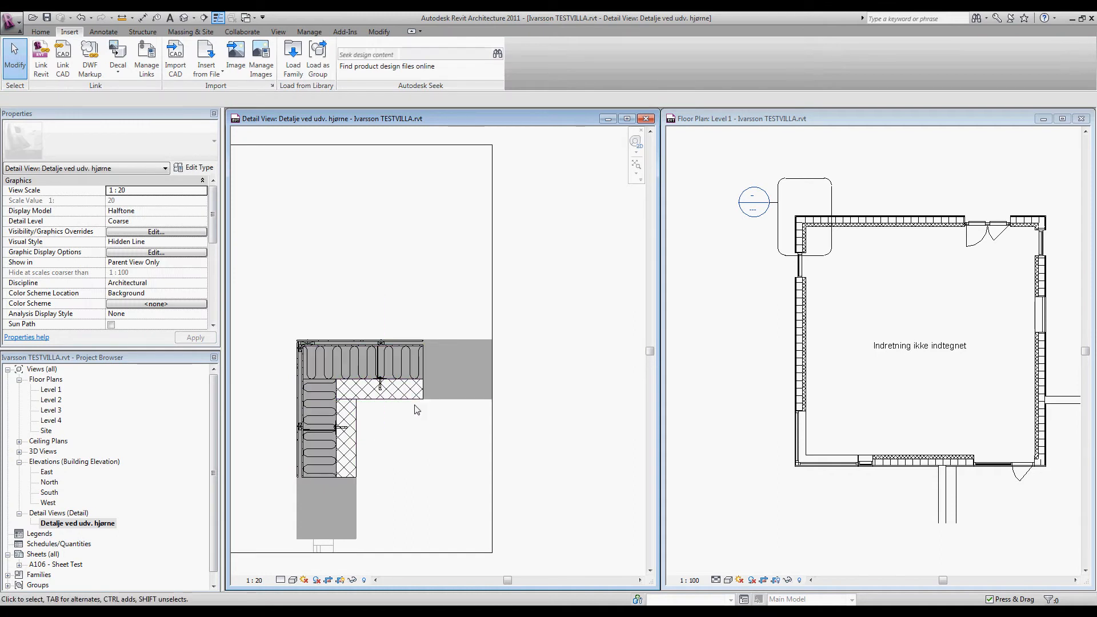
# Step: Stretch the concrete block filled regions of the horizontal and vertical wall legs to near the ends of the model walls
pyautogui.scroll(2, 408, 387)
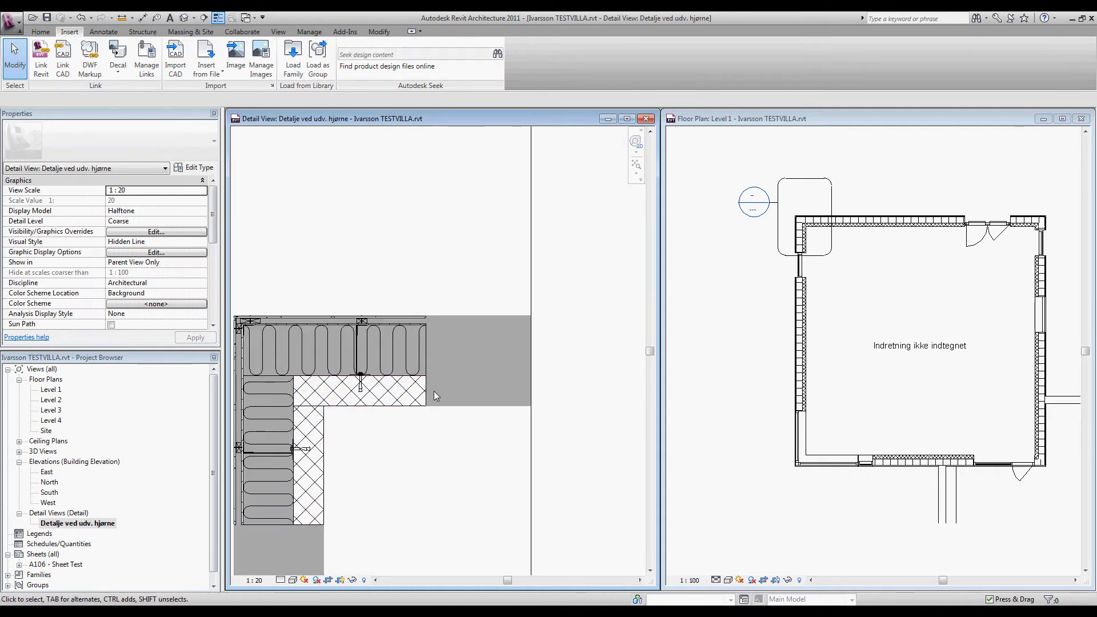
pyautogui.click(427, 393)
pyautogui.moveTo(428, 392); pyautogui.dragTo(519, 392)
pyautogui.scroll(-3, 390, 481)
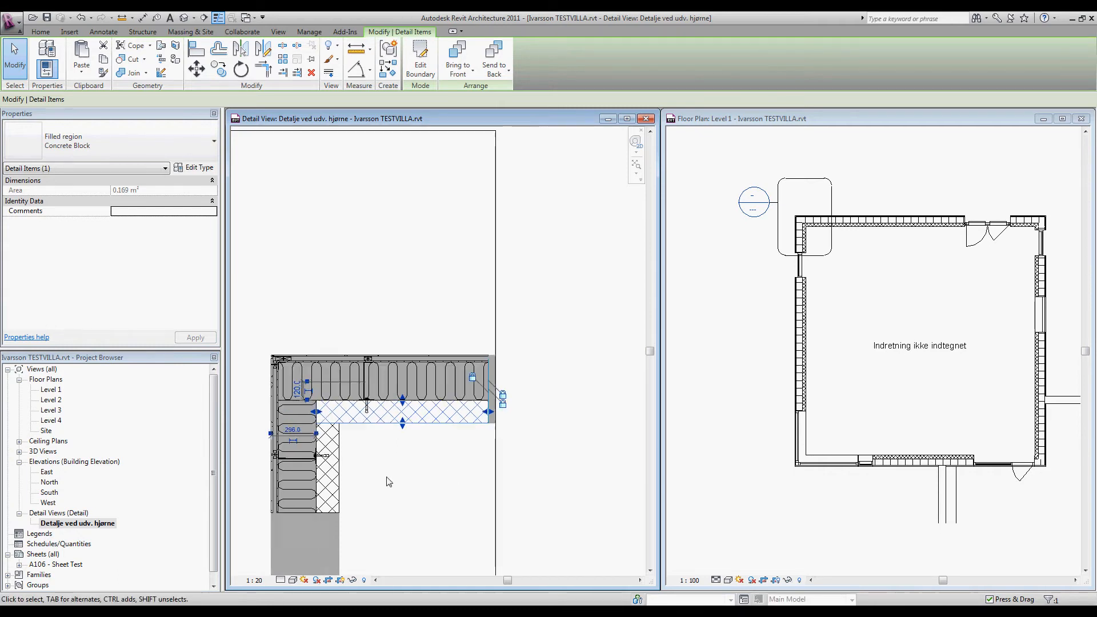
pyautogui.click(338, 506)
pyautogui.moveTo(342, 504); pyautogui.dragTo(339, 551)
pyautogui.click(411, 525)
# Step: Copy the bracket and fastener items in the horizontal wall leg horizontally toward the wall's right end
pyautogui.scroll(2, 393, 429)
pyautogui.scroll(1, 364, 391)
pyautogui.scroll(-1, 347, 363)
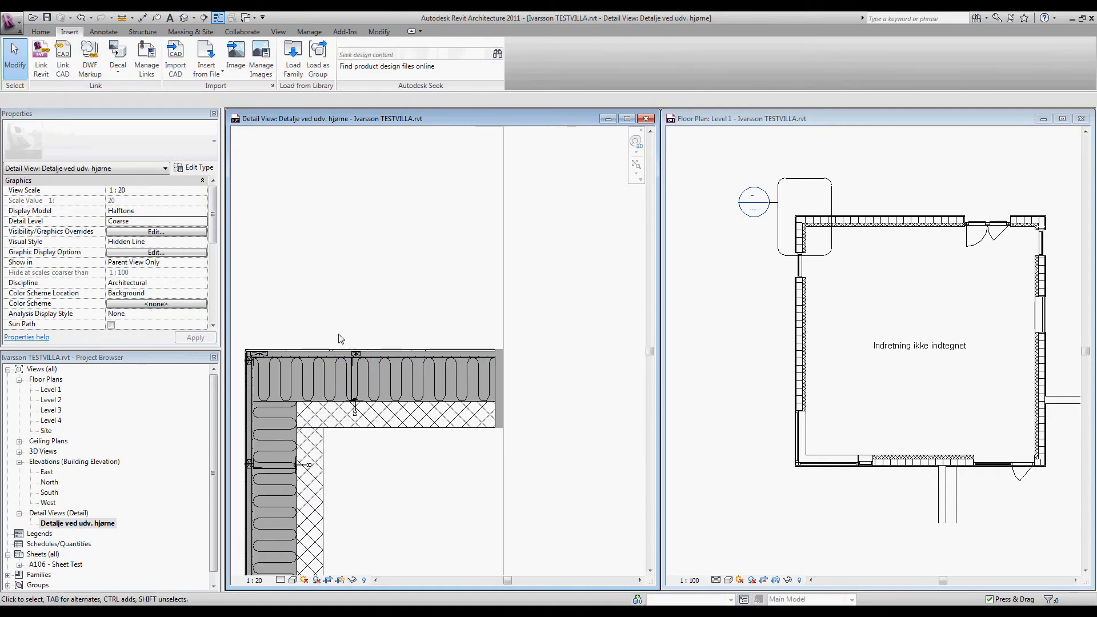
pyautogui.moveTo(339, 335); pyautogui.dragTo(368, 328, button='middle')
pyautogui.moveTo(359, 314); pyautogui.dragTo(409, 513)
pyautogui.moveTo(355, 308); pyautogui.dragTo(420, 489)
pyautogui.click(217, 69)
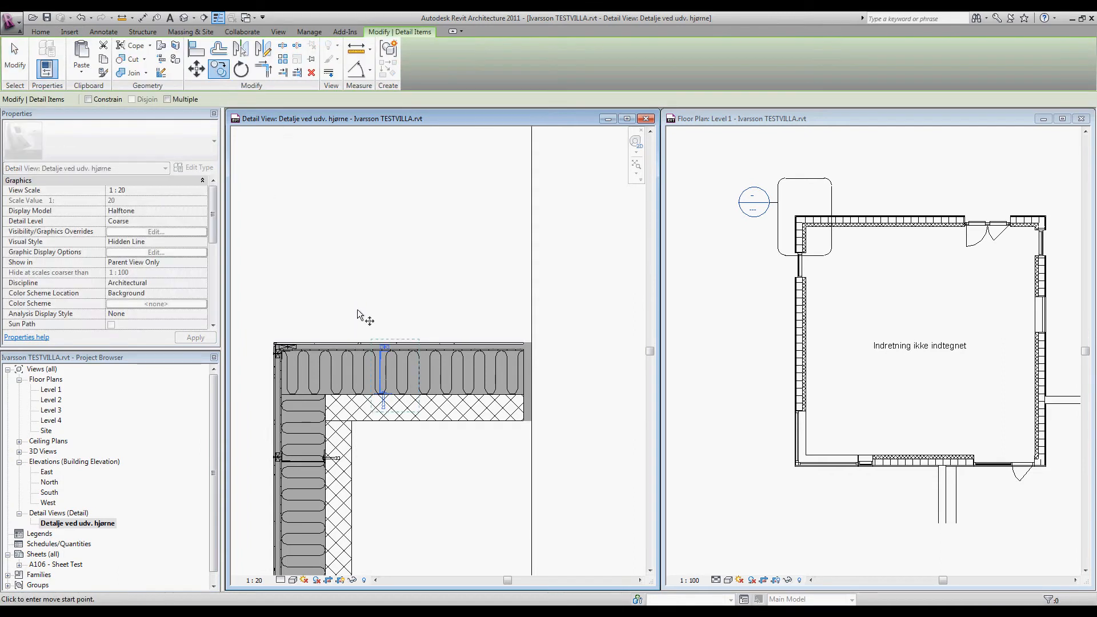
pyautogui.click(325, 281)
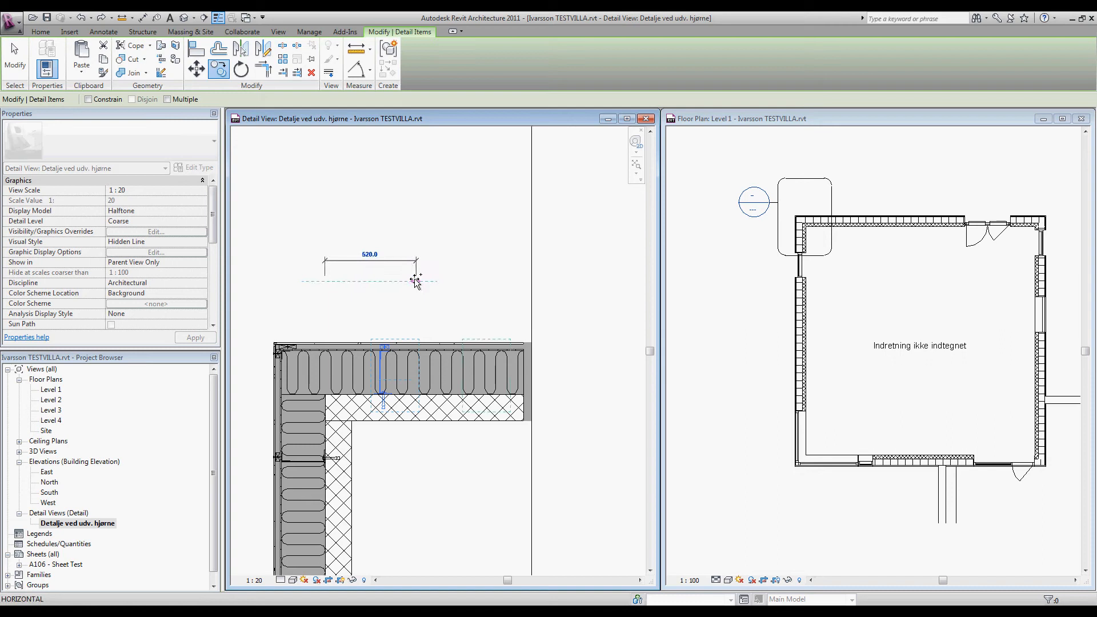
pyautogui.click(417, 281)
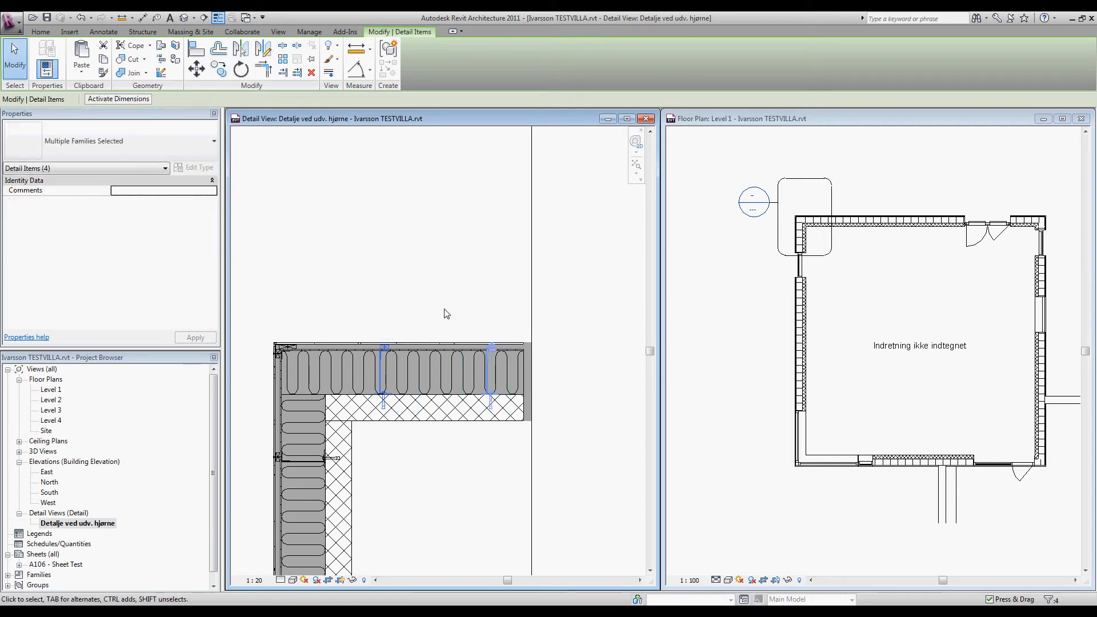
# Step: Copy the bracket and fastener items in the vertical wall leg straight down toward the wall's lower end
pyautogui.click(403, 522)
pyautogui.scroll(-2, 375, 500)
pyautogui.moveTo(342, 483); pyautogui.dragTo(443, 390, button='middle')
pyautogui.scroll(1, 372, 352)
pyautogui.moveTo(388, 363); pyautogui.dragTo(496, 405)
pyautogui.moveTo(367, 342); pyautogui.dragTo(508, 440)
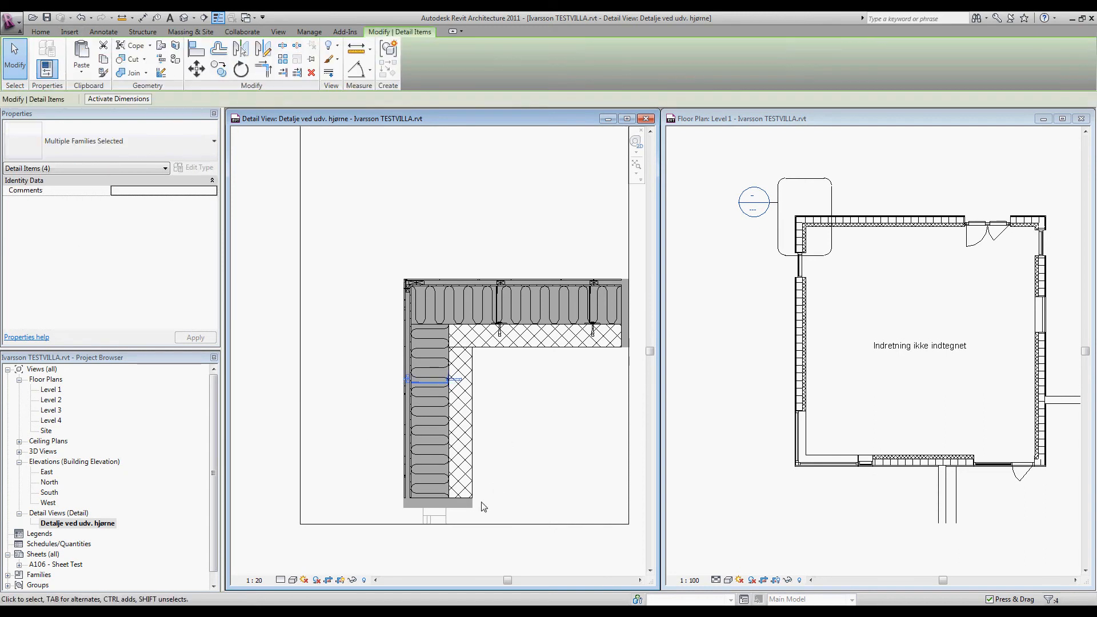
pyautogui.click(219, 69)
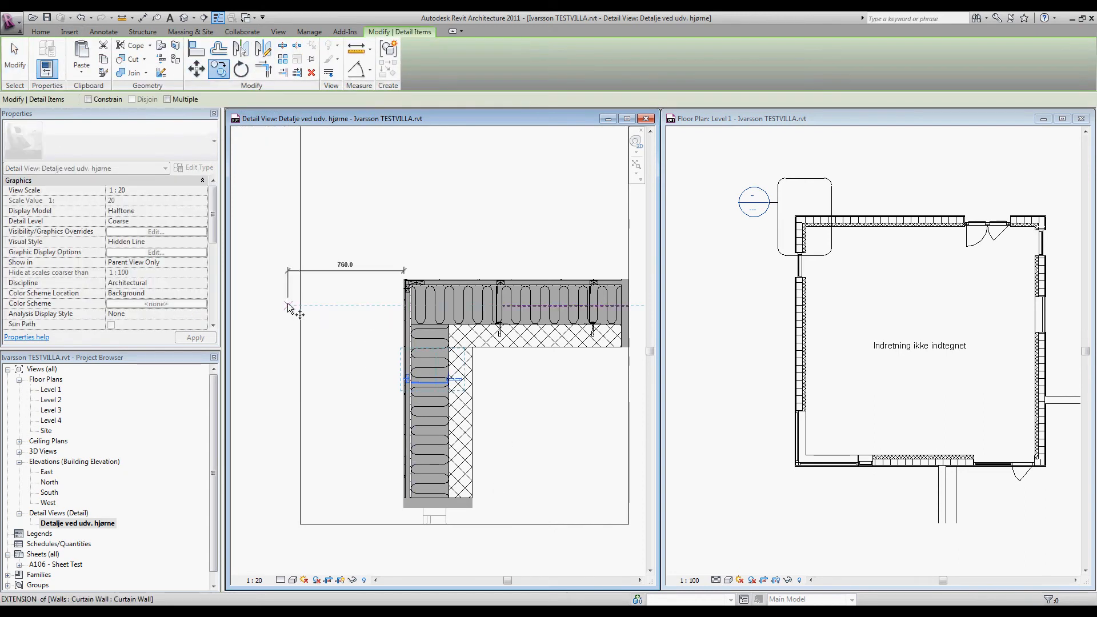
pyautogui.click(320, 251)
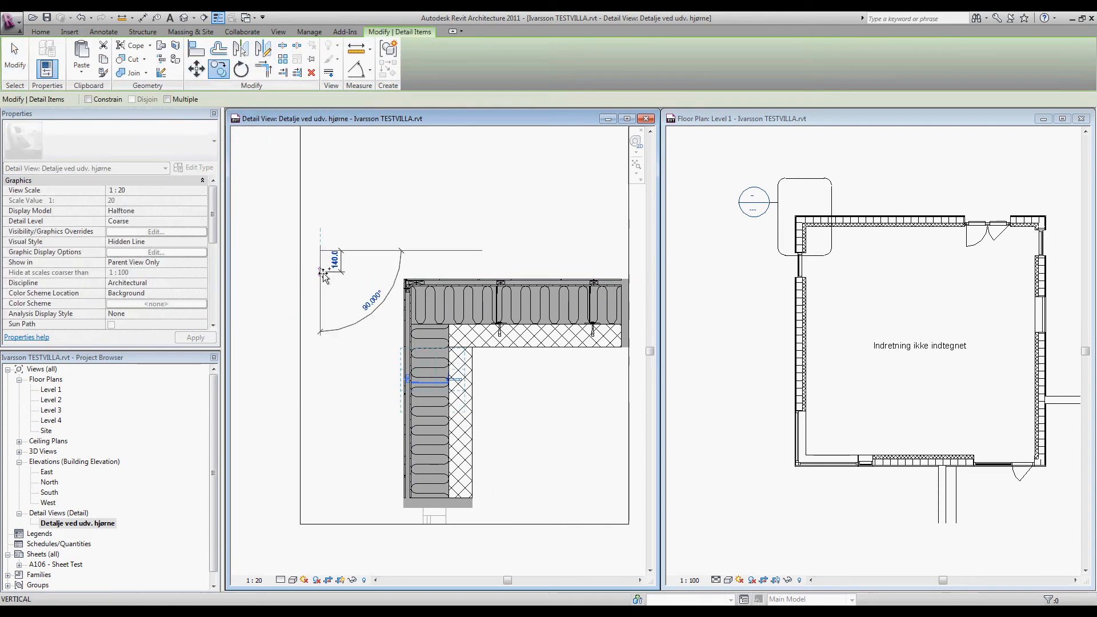
pyautogui.click(323, 362)
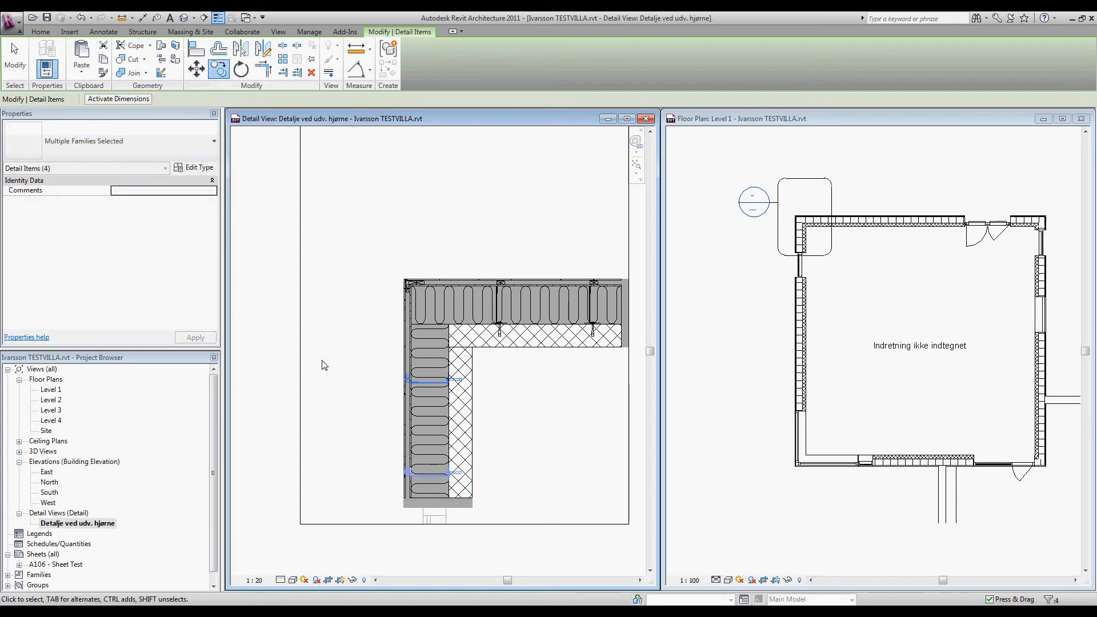
# Step: Tighten the detail view's crop region on all four sides, cutting the wall legs just inside the ends of the detail
pyautogui.click(628, 395)
pyautogui.moveTo(623, 290); pyautogui.dragTo(621, 290)
pyautogui.moveTo(462, 524); pyautogui.dragTo(465, 494)
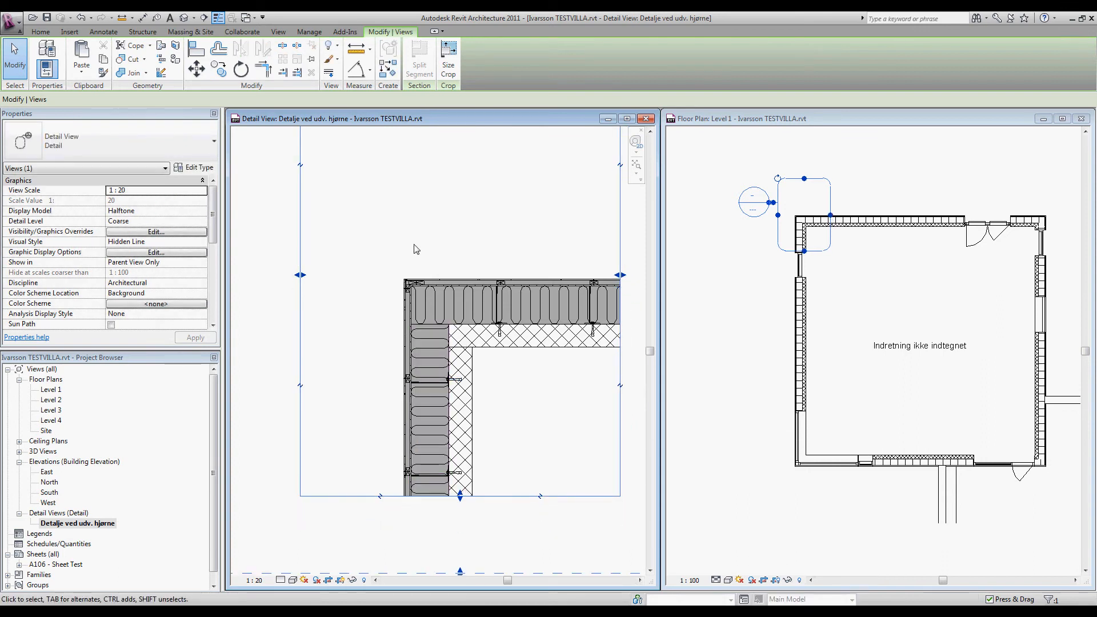
pyautogui.scroll(-3, 429, 346)
pyautogui.moveTo(446, 178); pyautogui.dragTo(440, 272)
pyautogui.moveTo(355, 351); pyautogui.dragTo(385, 350)
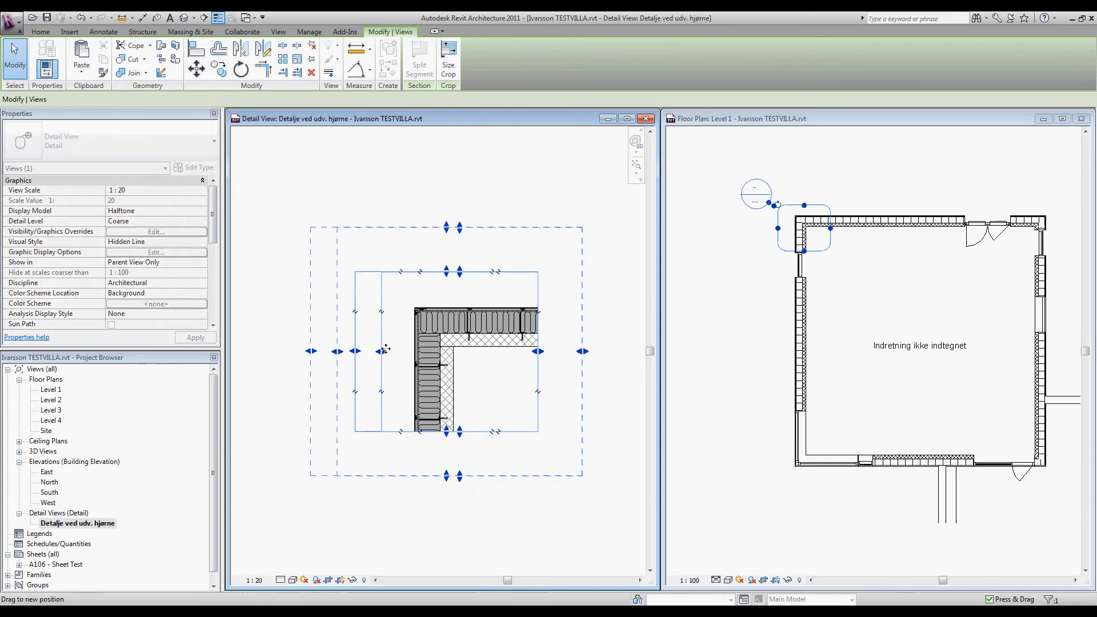
pyautogui.moveTo(391, 399); pyautogui.dragTo(389, 403)
pyautogui.click(377, 461)
# Step: Set the corner detail view's display model to Do not display
pyautogui.click(381, 362)
pyautogui.click(189, 211)
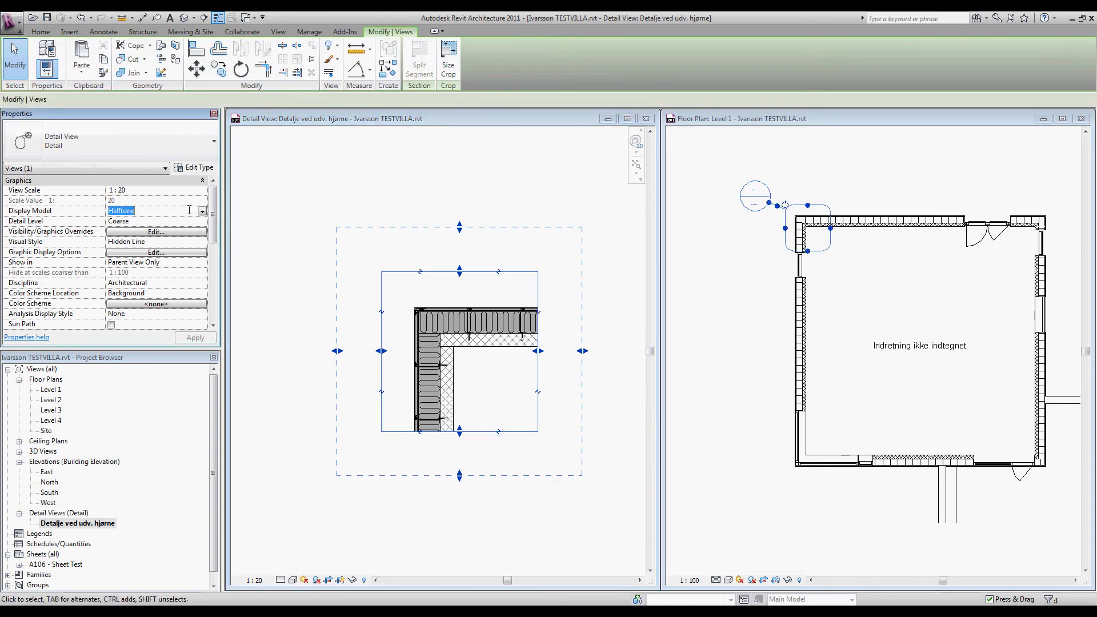
pyautogui.click(203, 213)
pyautogui.click(132, 241)
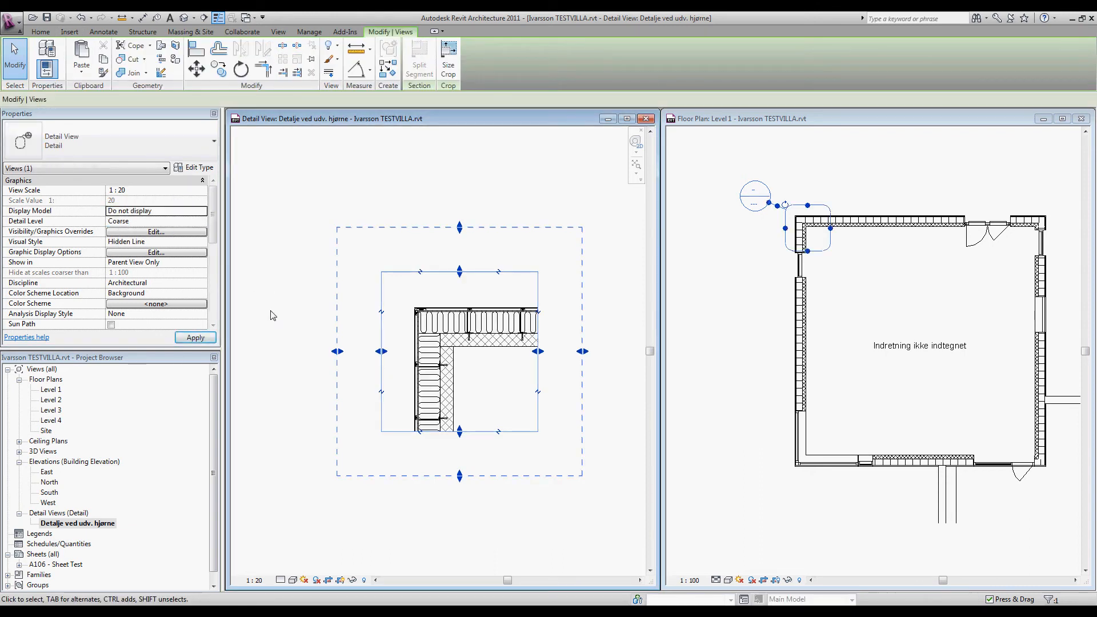
# Step: Open sheet A106 - Sheet Test in a maximized window and delete the leftover text note below the floor plan
pyautogui.click(293, 309)
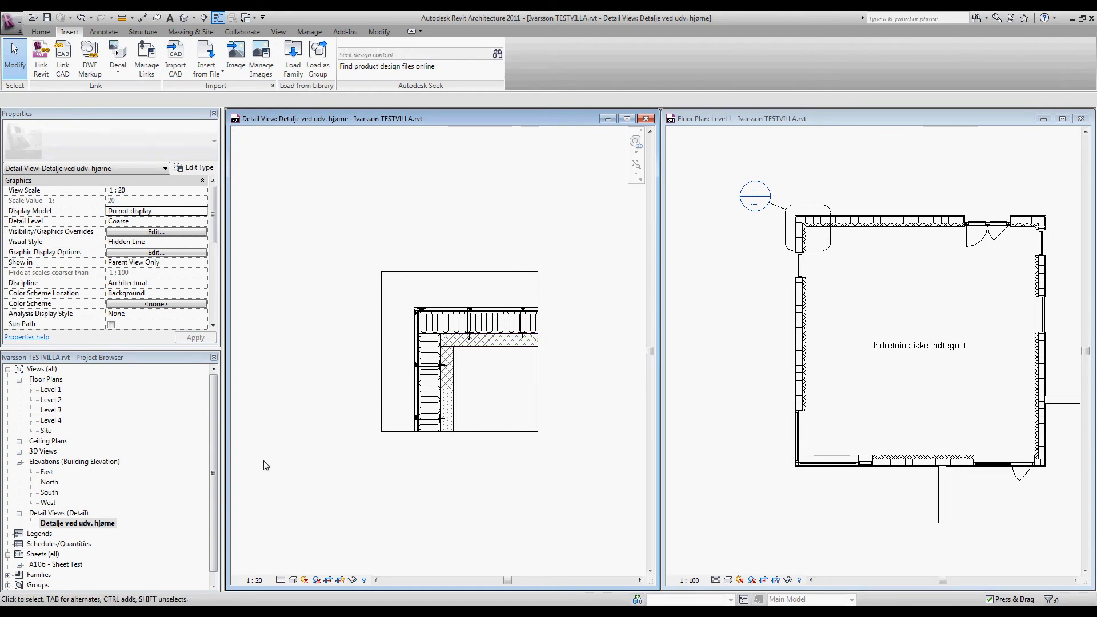
pyautogui.moveTo(430, 457); pyautogui.dragTo(421, 431, button='middle')
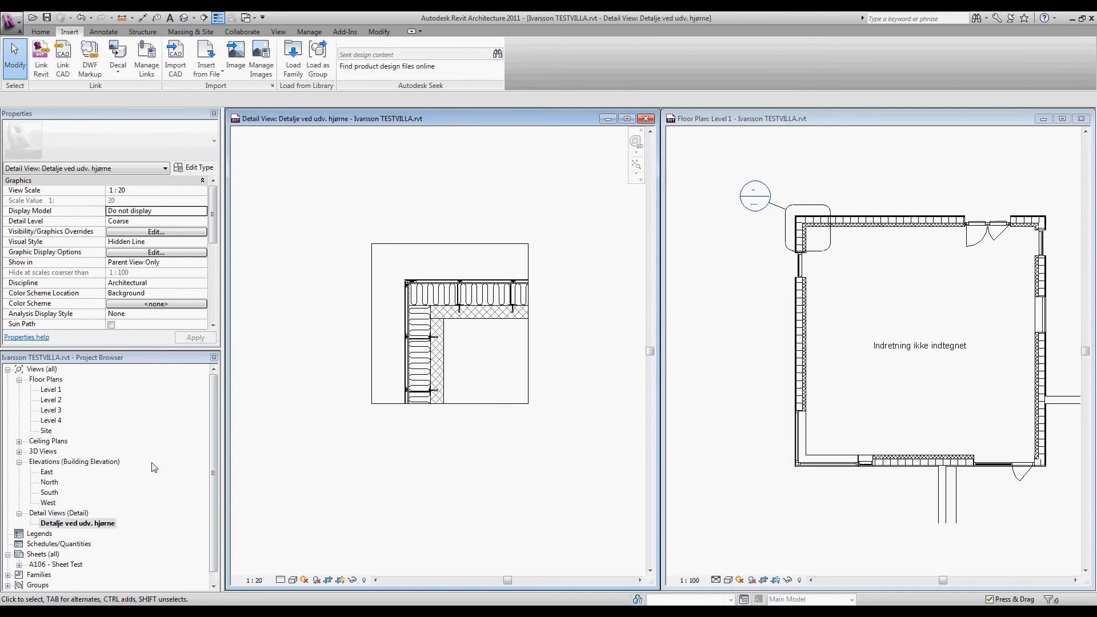
pyautogui.doubleClick(59, 566)
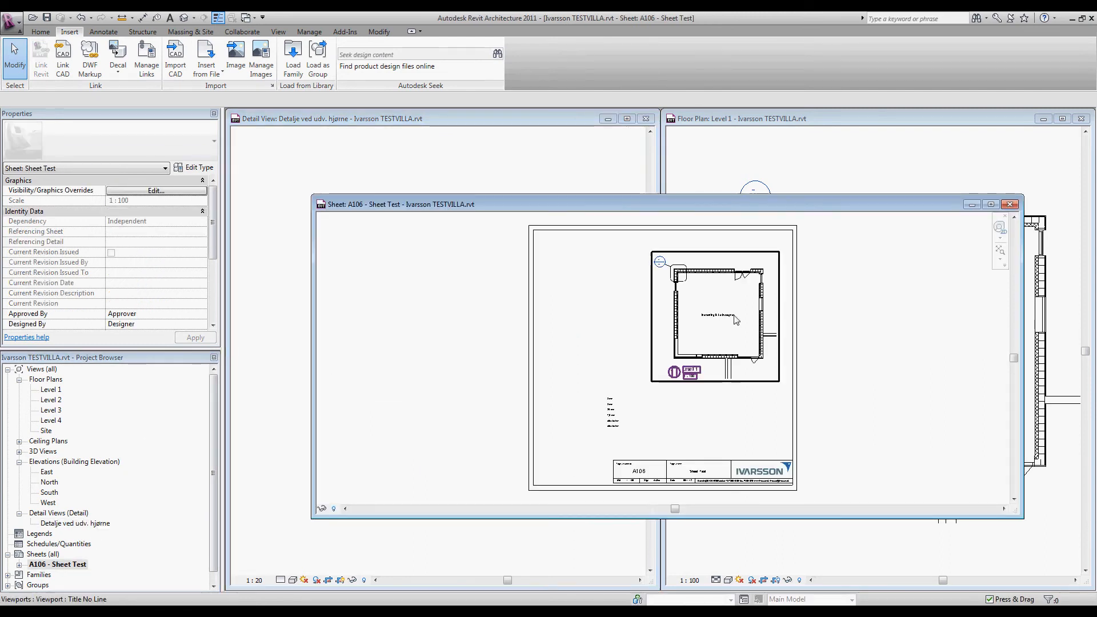
pyautogui.click(991, 205)
pyautogui.scroll(2, 628, 329)
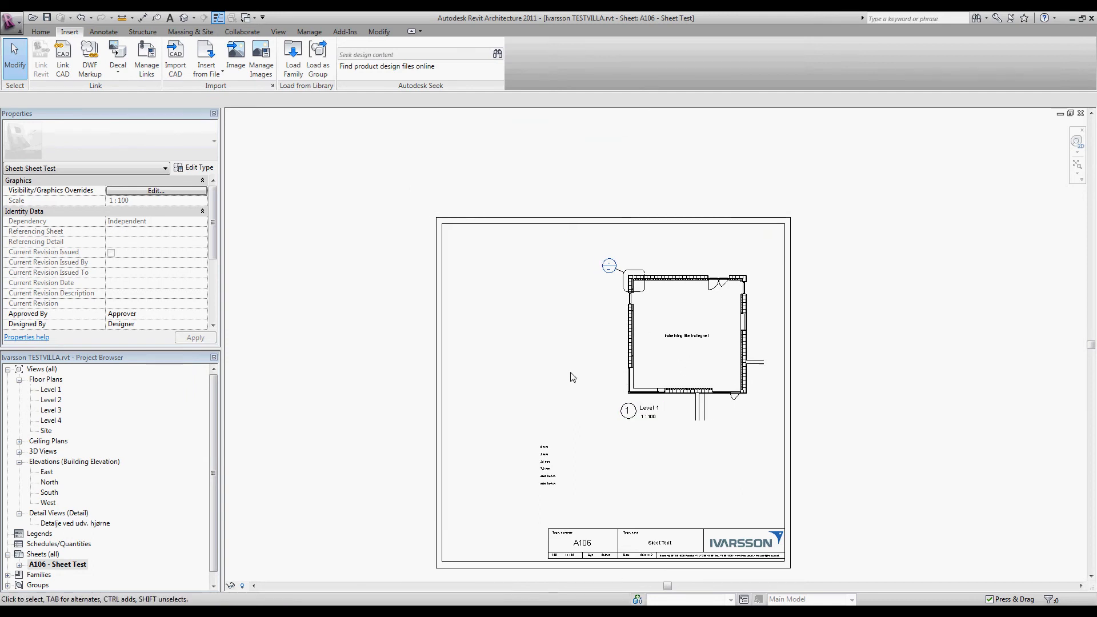
pyautogui.click(544, 469)
pyautogui.press('Delete')
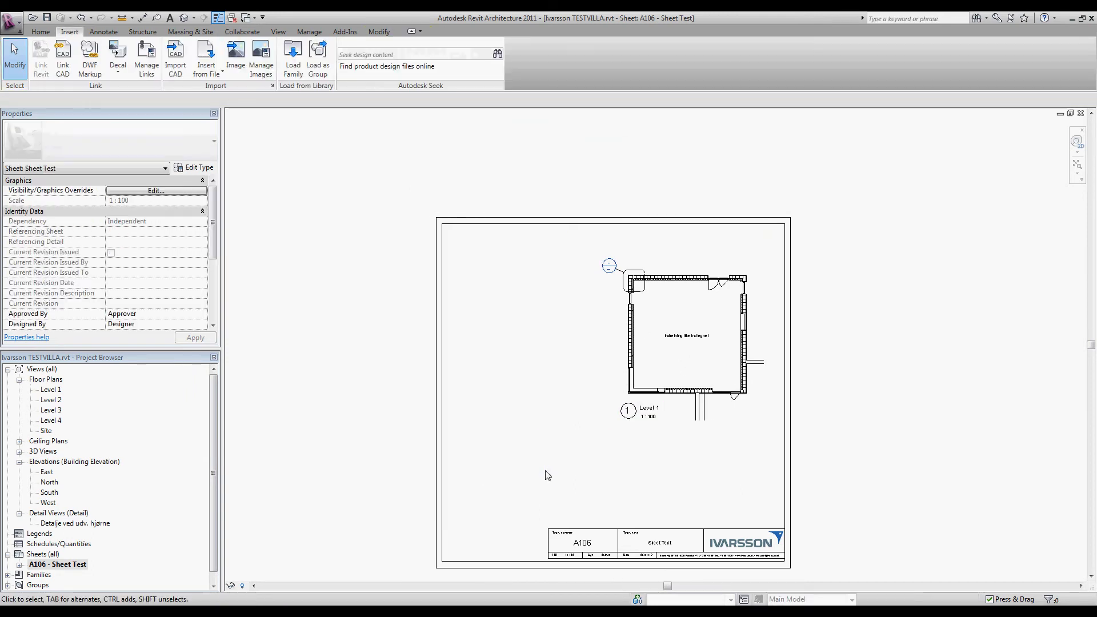
# Step: Place the detail view Detalje ved udv. hjørne on the sheet, to the left of the Level 1 floor plan
pyautogui.scroll(1, 485, 351)
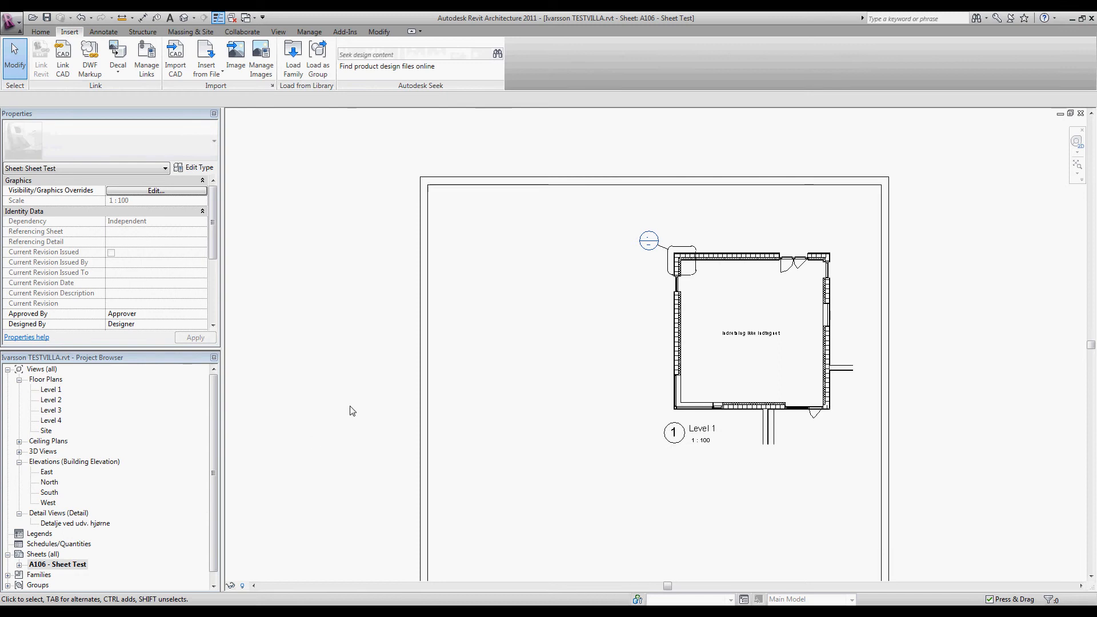
pyautogui.moveTo(405, 408); pyautogui.dragTo(402, 429, button='middle')
pyautogui.moveTo(71, 525); pyautogui.dragTo(529, 392)
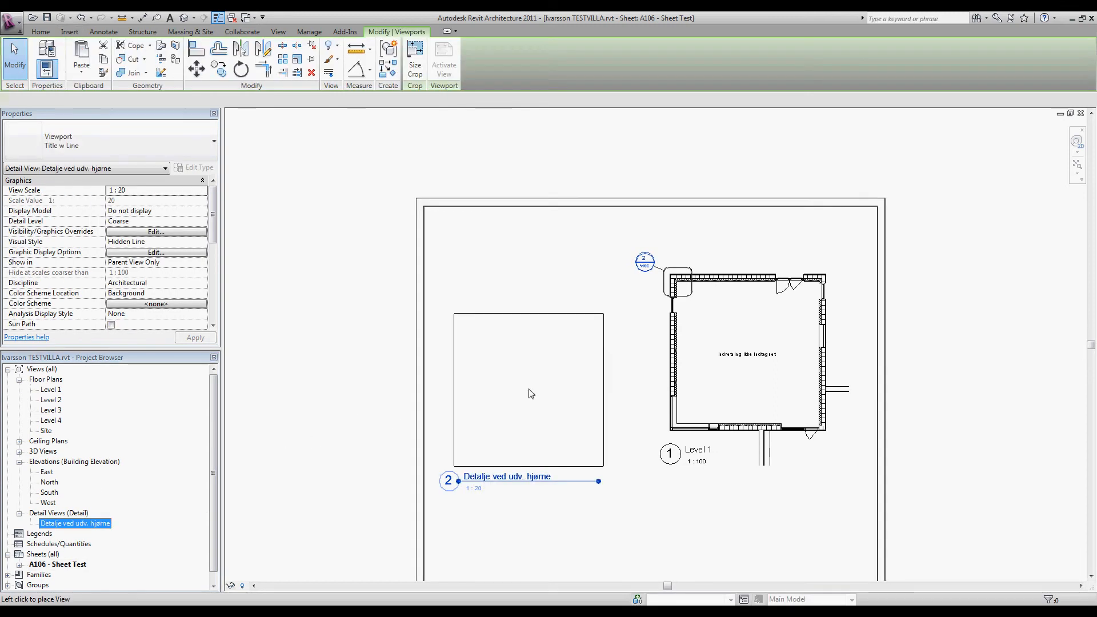
pyautogui.click(558, 357)
pyautogui.click(541, 440)
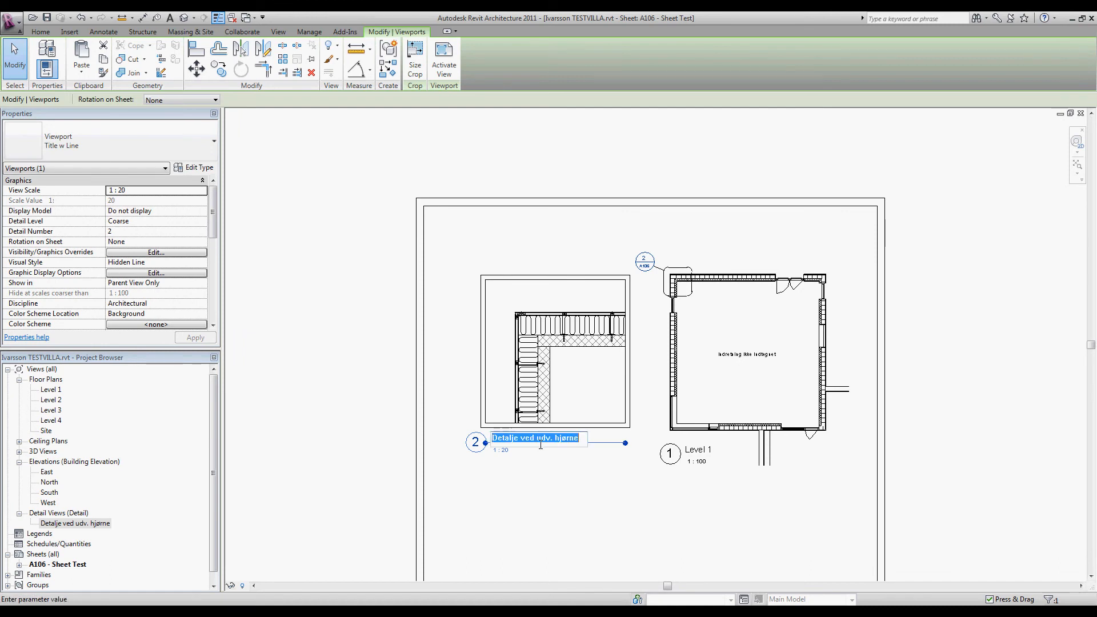
pyautogui.press('Return')
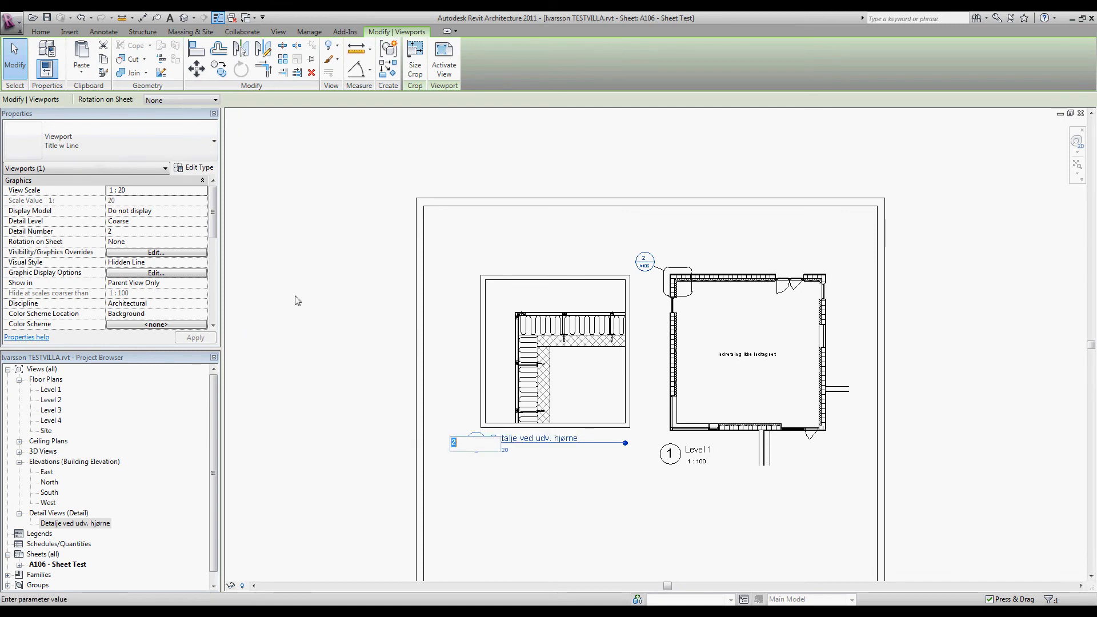
# Step: Change the detail viewport's type to Title No Line and shift its title slightly down and to the right
pyautogui.click(109, 141)
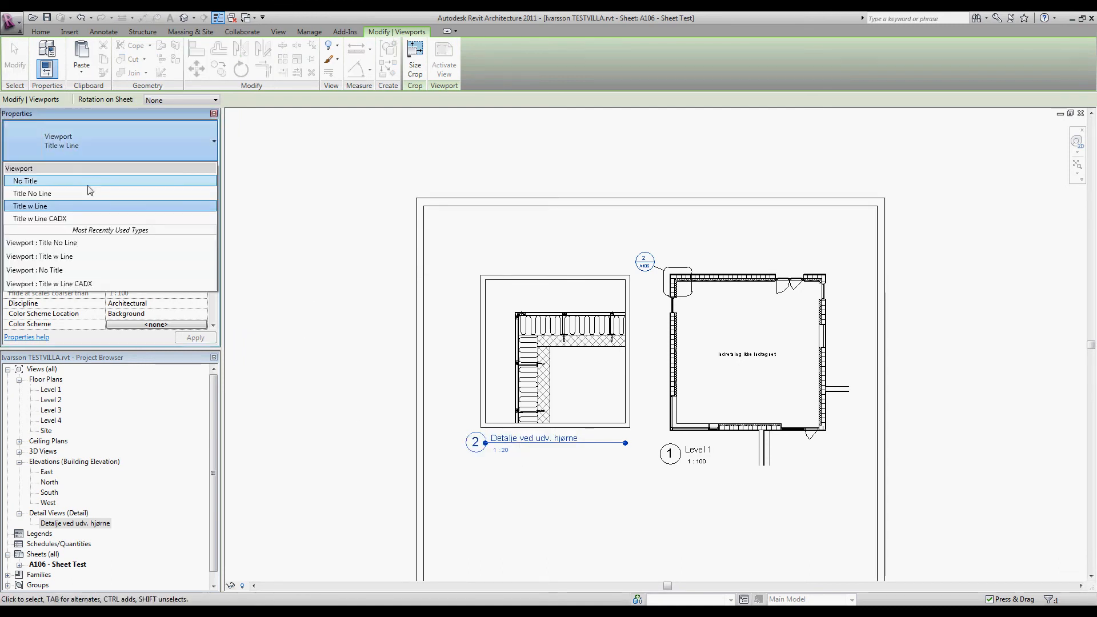
pyautogui.click(52, 194)
pyautogui.click(360, 396)
pyautogui.click(497, 440)
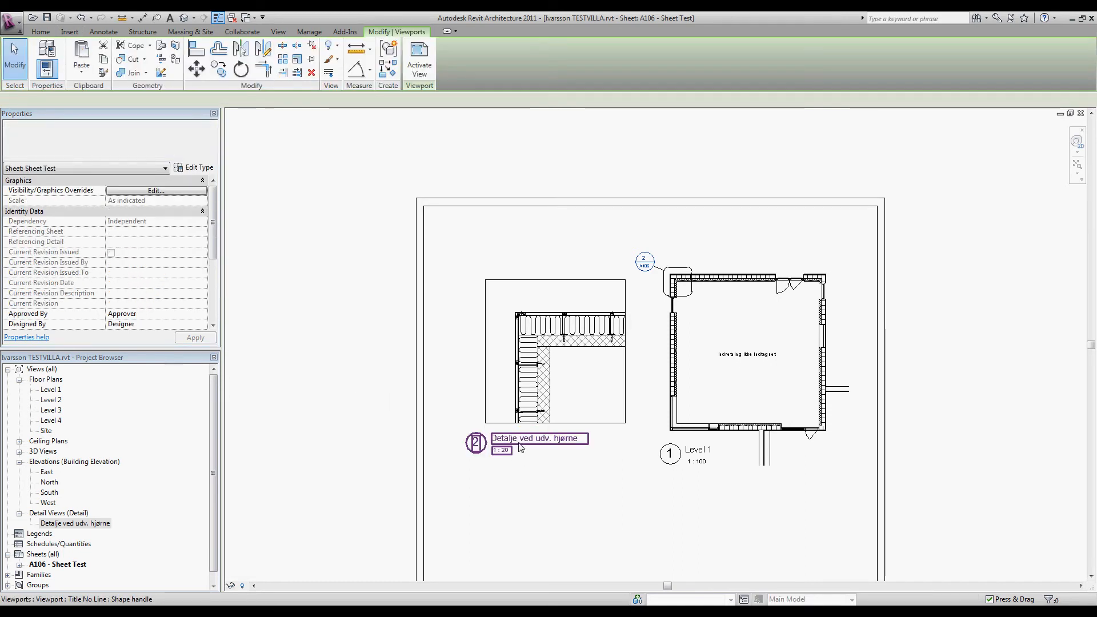
pyautogui.moveTo(498, 440); pyautogui.dragTo(508, 447)
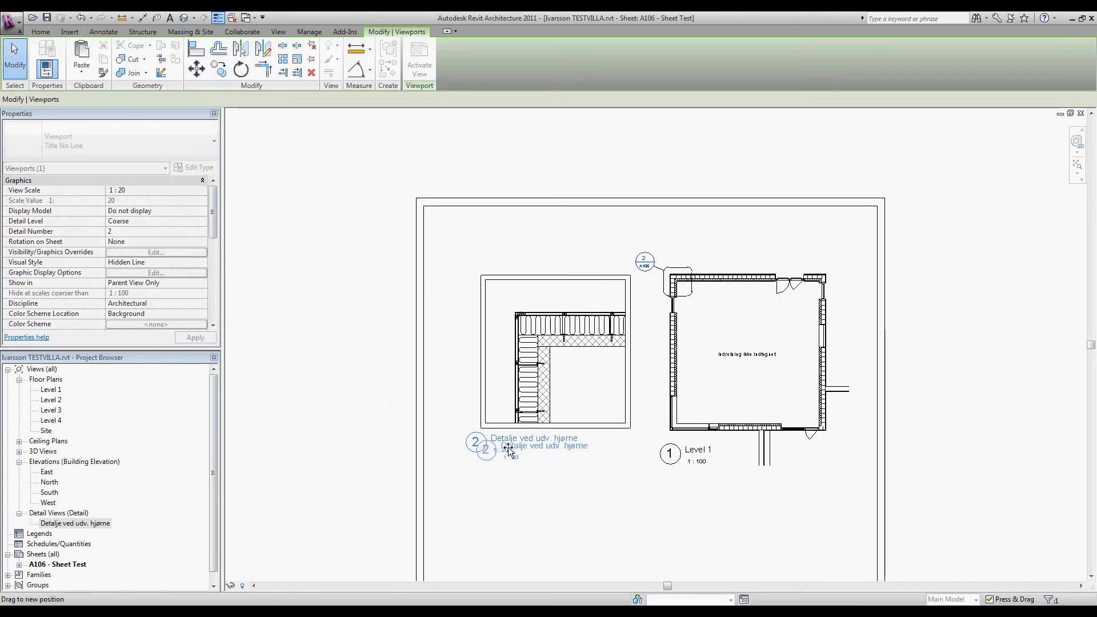
pyautogui.click(557, 494)
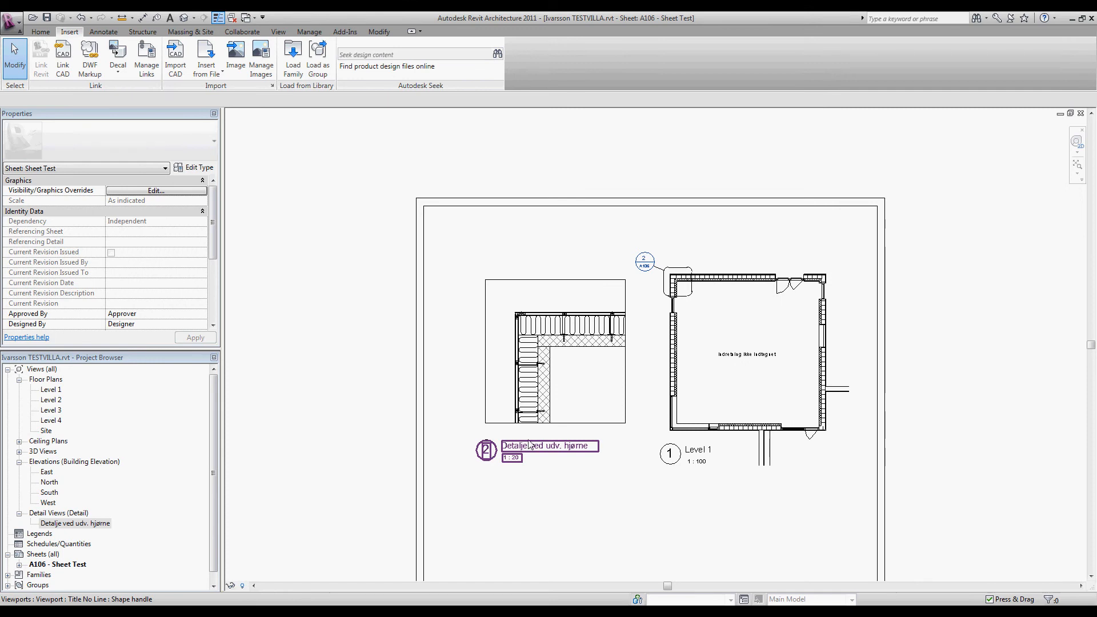
# Step: Switch to the file explorer, open (21).5.01 Vandret snit ved udv.Hjørne (Plan-plade).rvt and open its sheet (21).5.01B - SKRUER PÅ UNDERLAG AF TRÆ
pyautogui.scroll(-2, 574, 449)
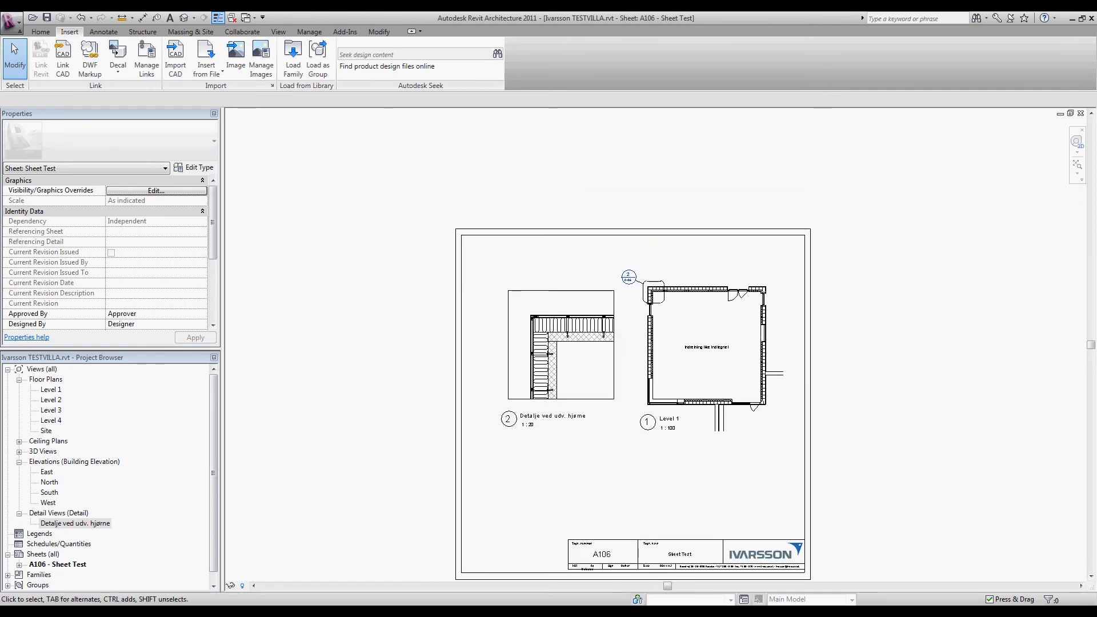
pyautogui.hotkey('alt', 'Tab')
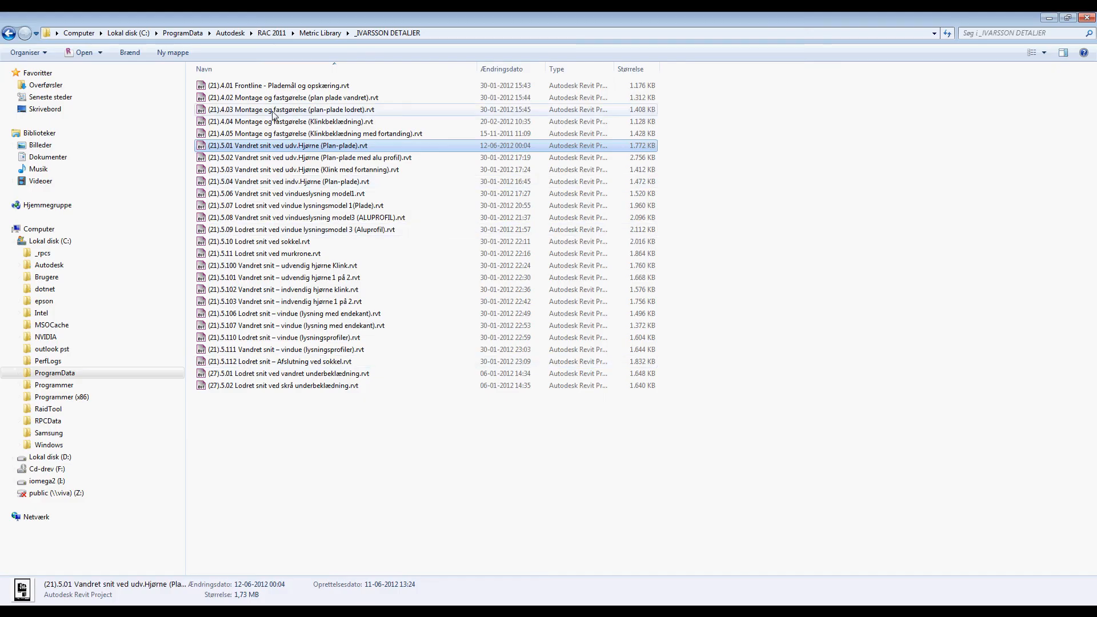
pyautogui.doubleClick(266, 148)
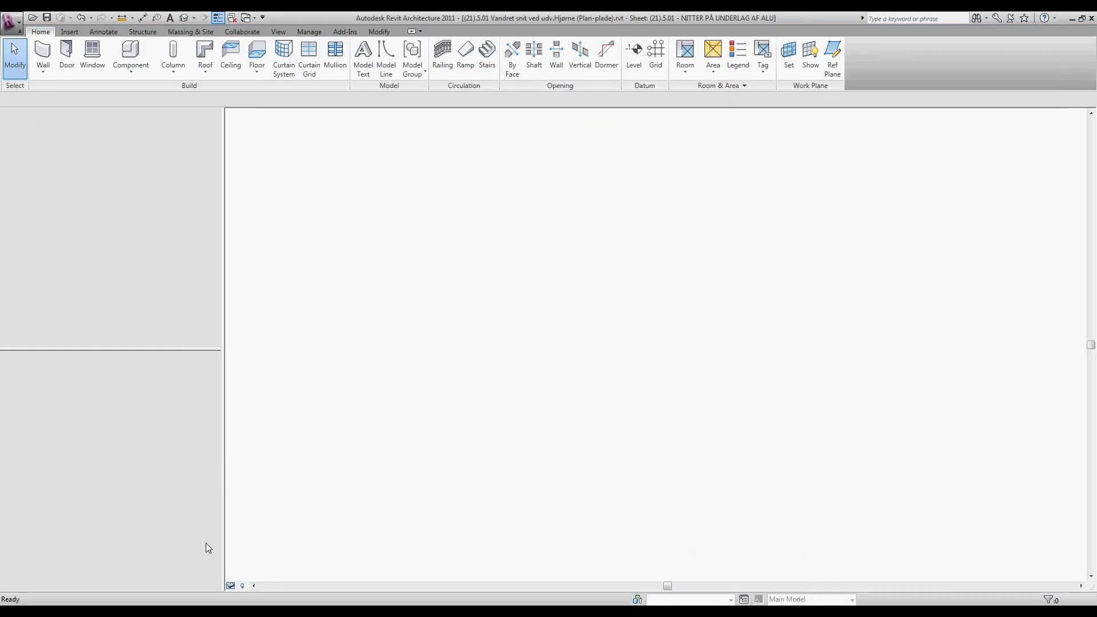
pyautogui.doubleClick(95, 566)
pyautogui.scroll(2, 729, 416)
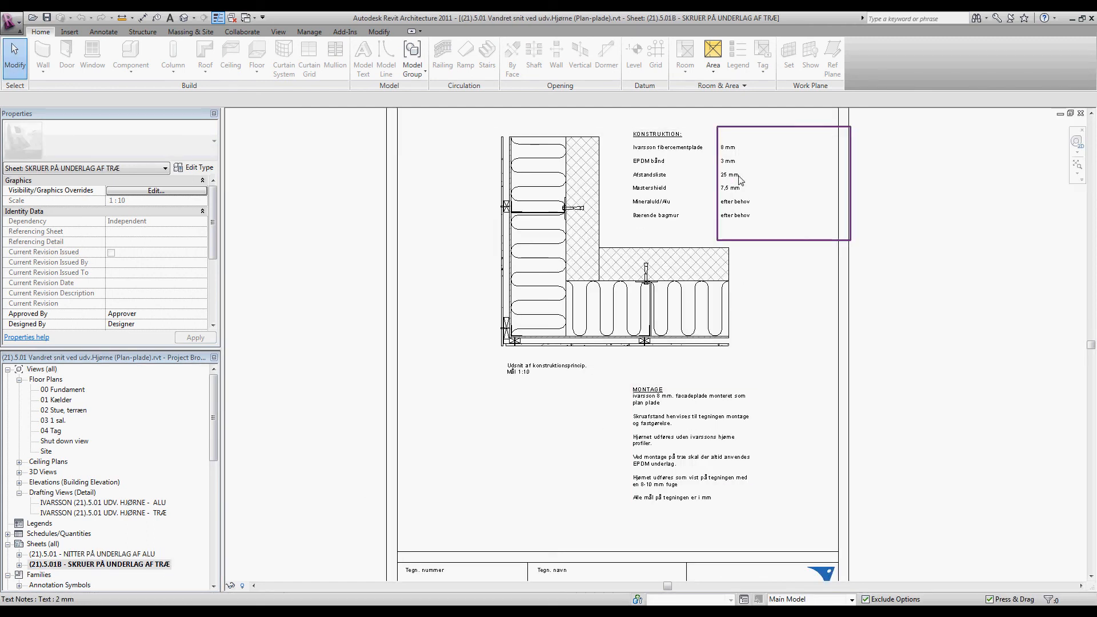
# Step: Copy the KONSTRUKTION text, its thickness values and the MONTAGE text note to the clipboard
pyautogui.click(743, 182)
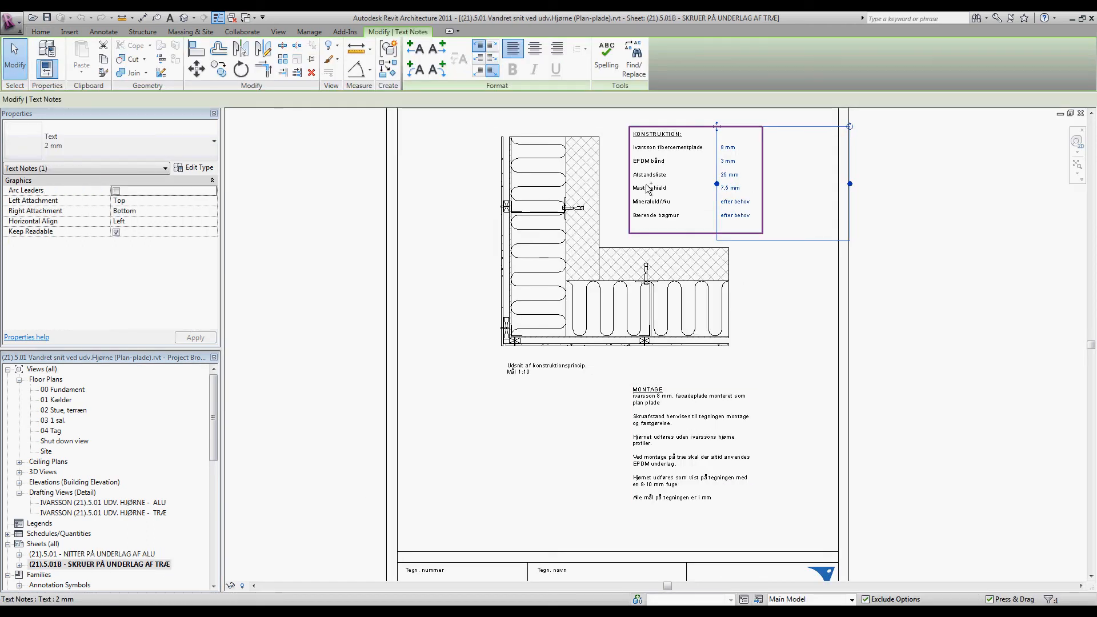
pyautogui.keyDown('ctrl'); pyautogui.click(657, 395); pyautogui.keyUp('ctrl')
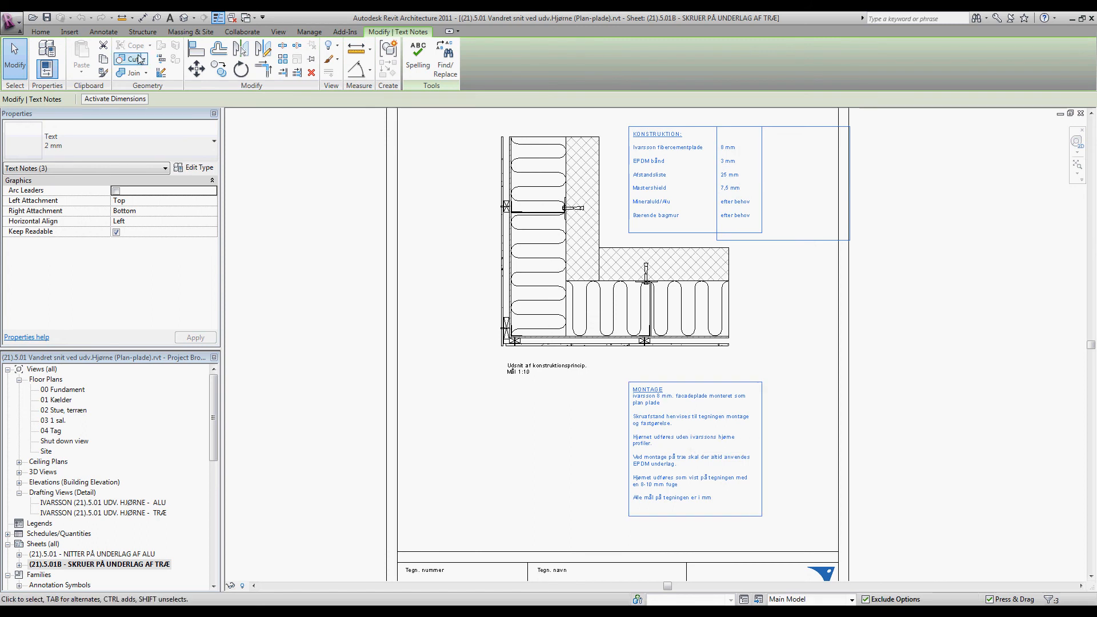
pyautogui.click(104, 61)
# Step: Return to the test villa's sheet A106 - Sheet Test and paste the copied text notes beside the sheet's left border
pyautogui.click(247, 18)
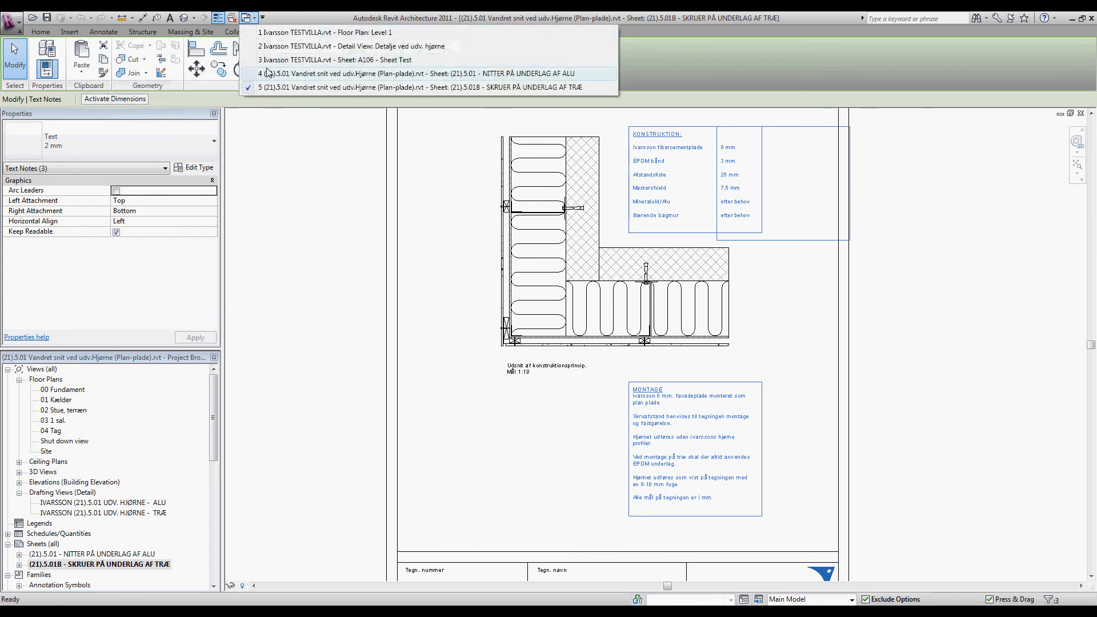
pyautogui.click(308, 59)
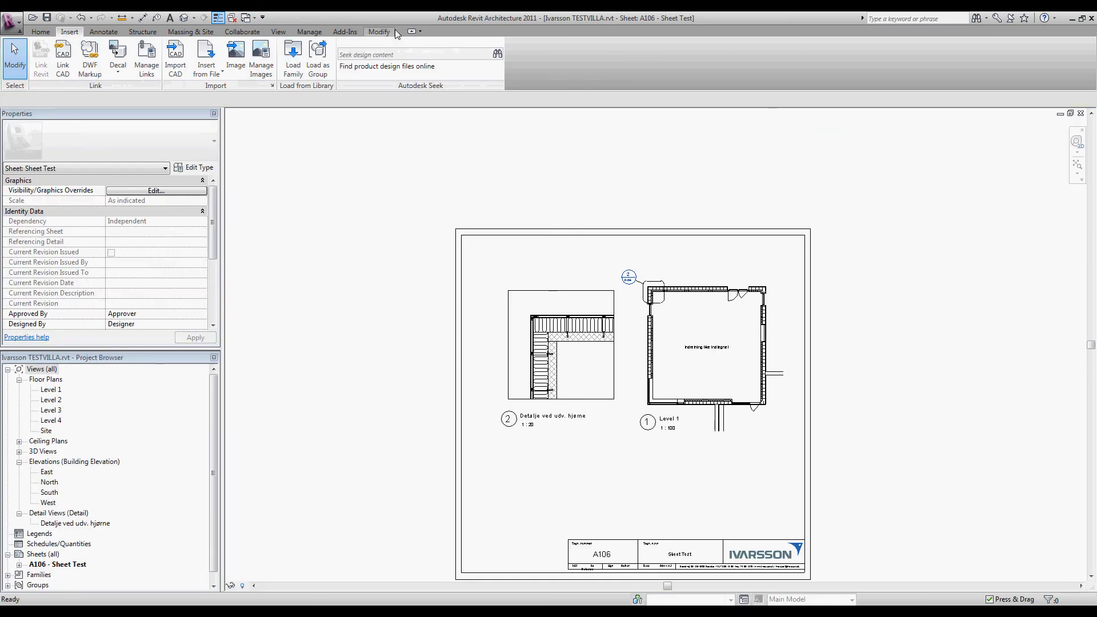
pyautogui.click(379, 32)
pyautogui.click(84, 71)
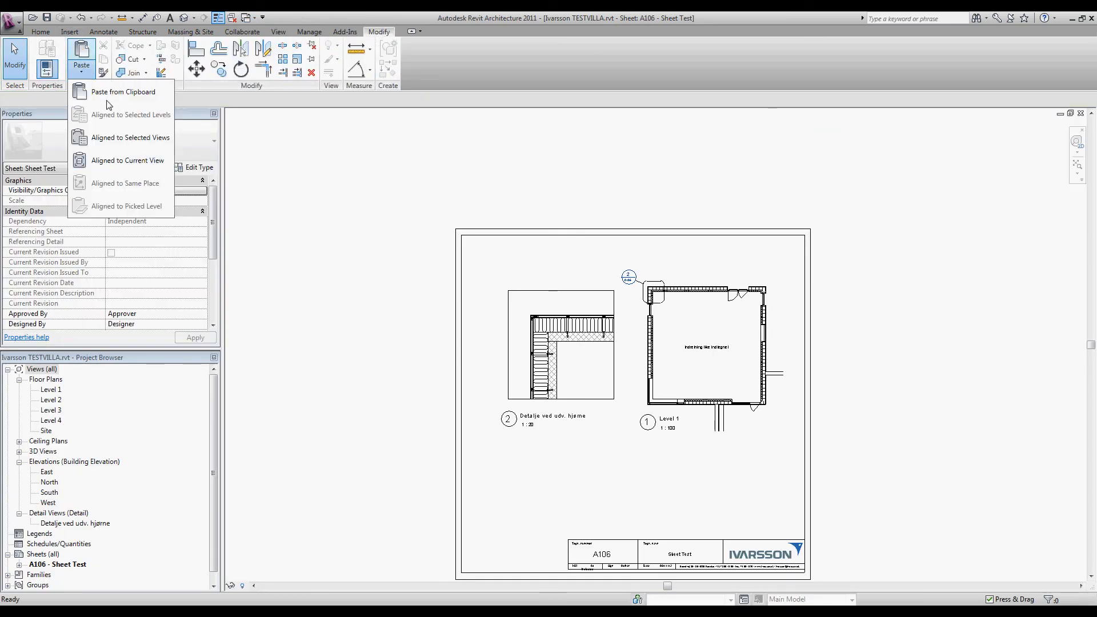
pyautogui.click(115, 88)
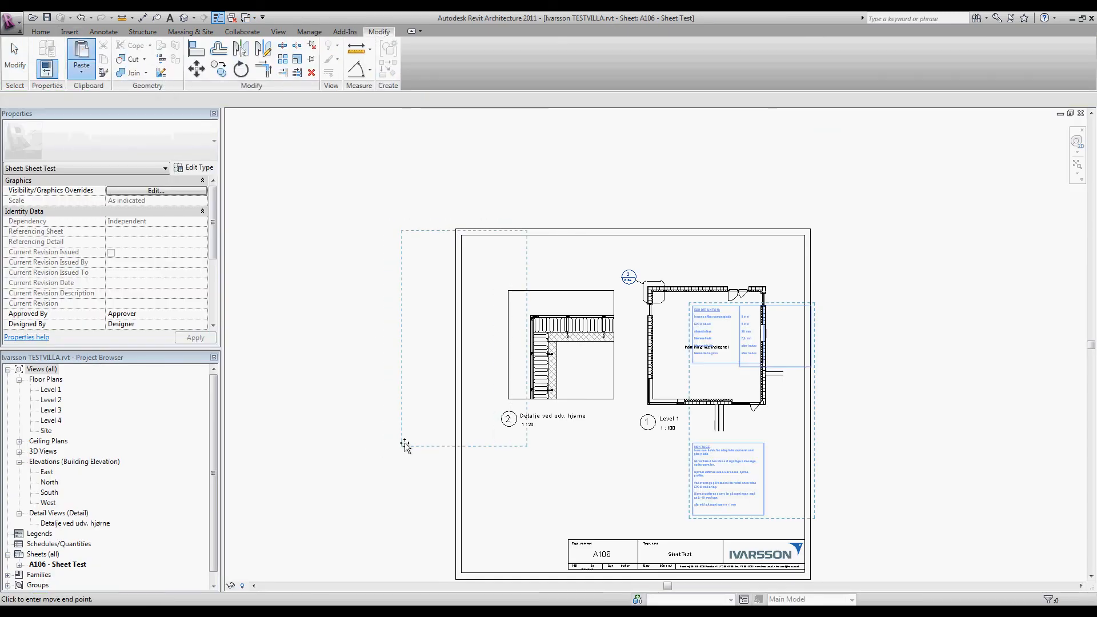
pyautogui.click(329, 534)
pyautogui.click(325, 259)
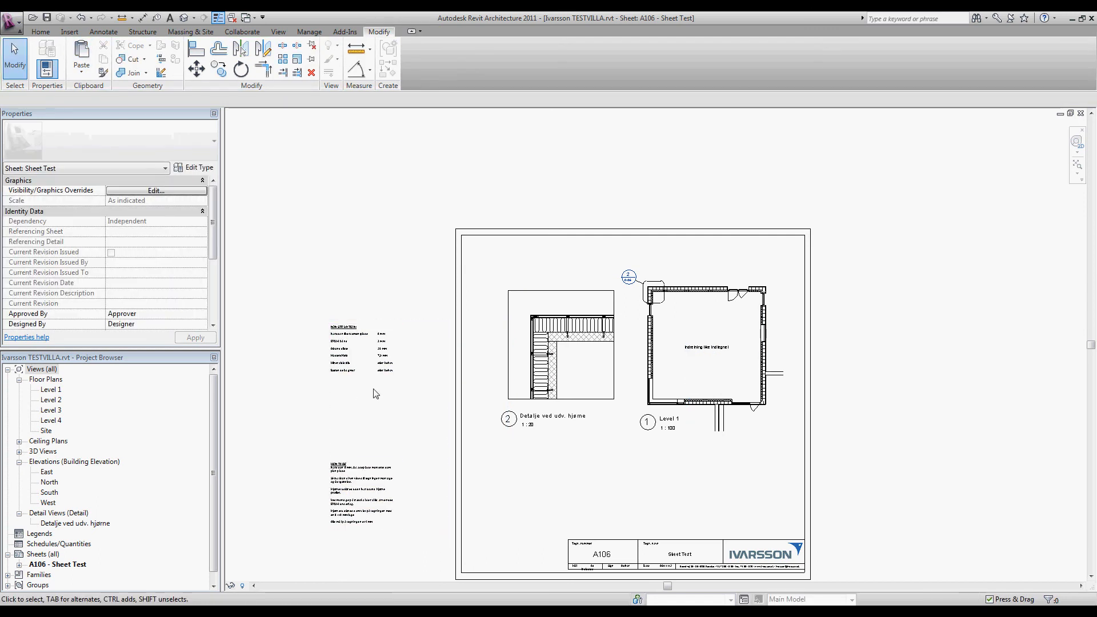
# Step: Move the KONSTRUKTION notes with their values under the detail's title and the MONTAGE note to their right, below the floor plan
pyautogui.moveTo(336, 334); pyautogui.dragTo(508, 468)
pyautogui.click(357, 503)
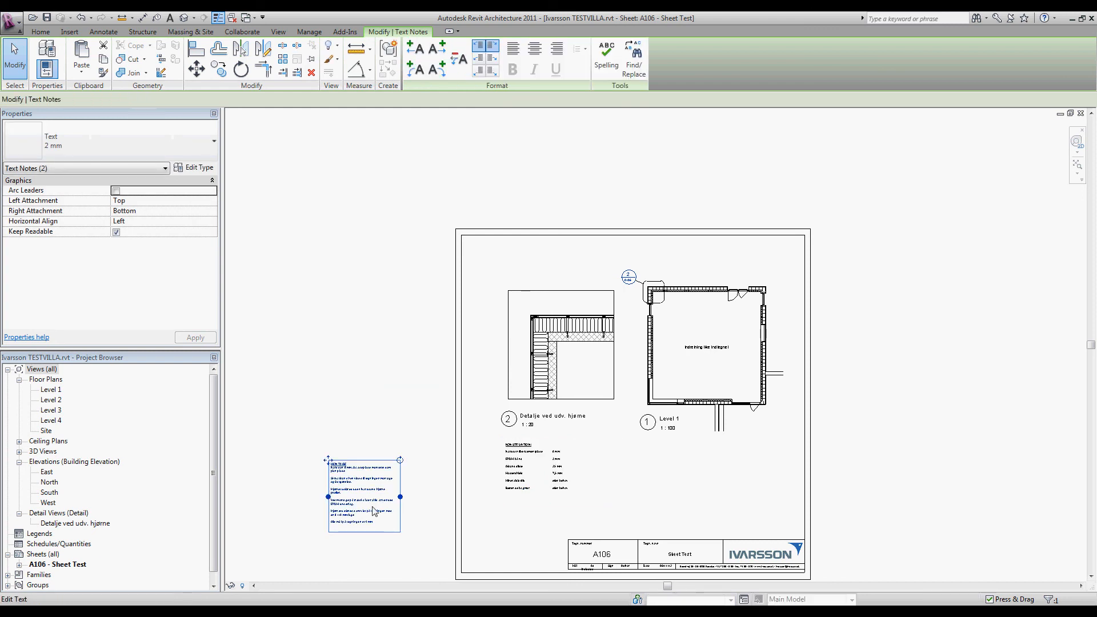
pyautogui.moveTo(331, 464); pyautogui.dragTo(611, 447)
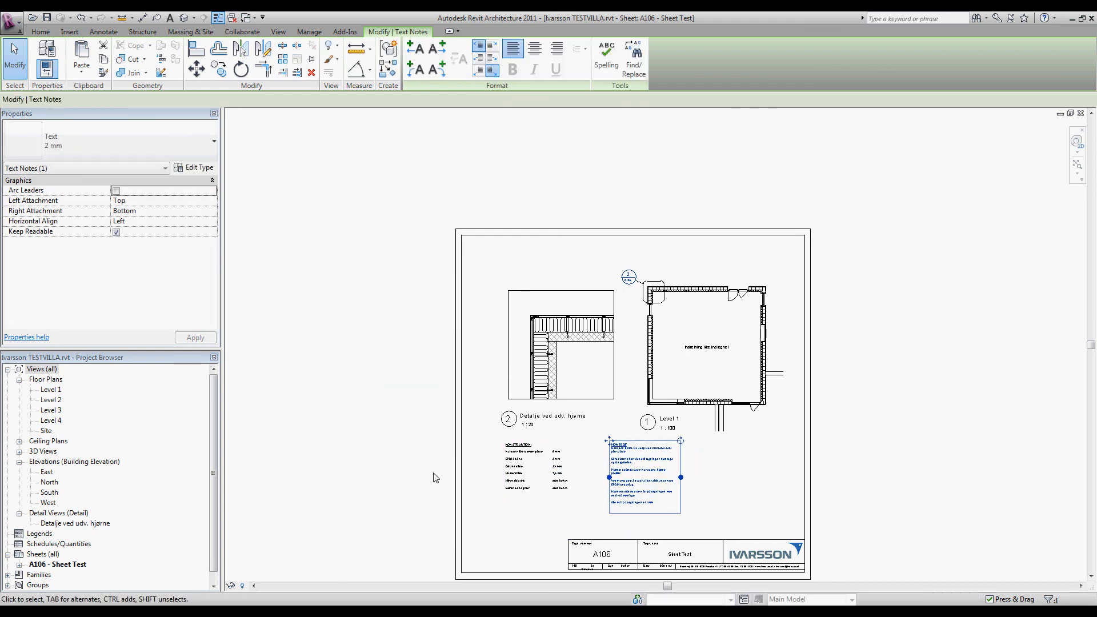
pyautogui.click(436, 477)
pyautogui.scroll(2, 525, 479)
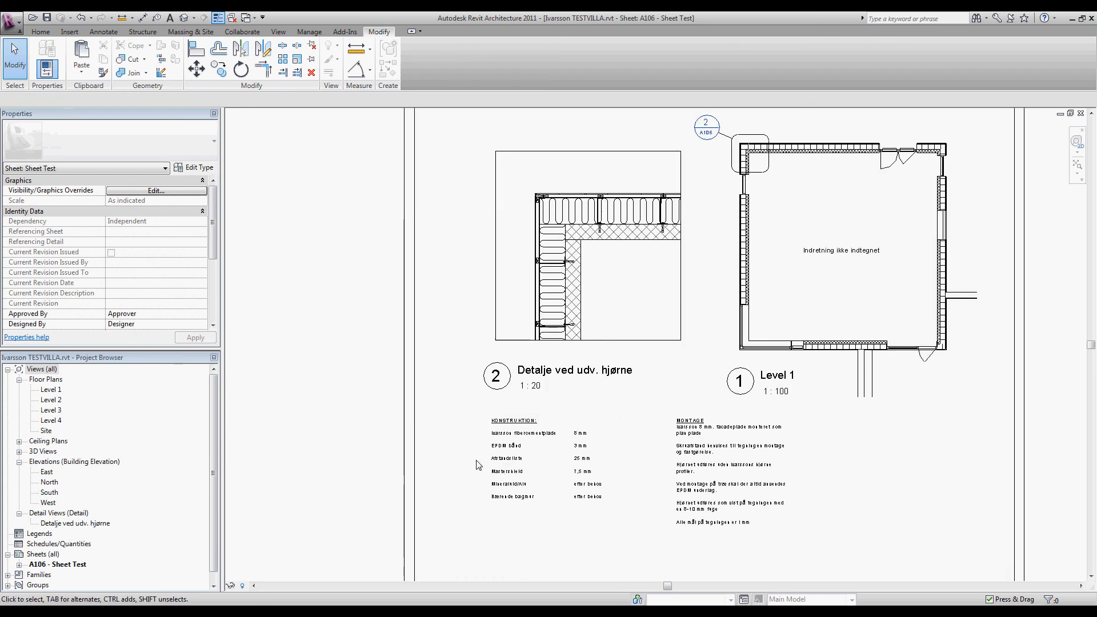
pyautogui.scroll(-2, 477, 464)
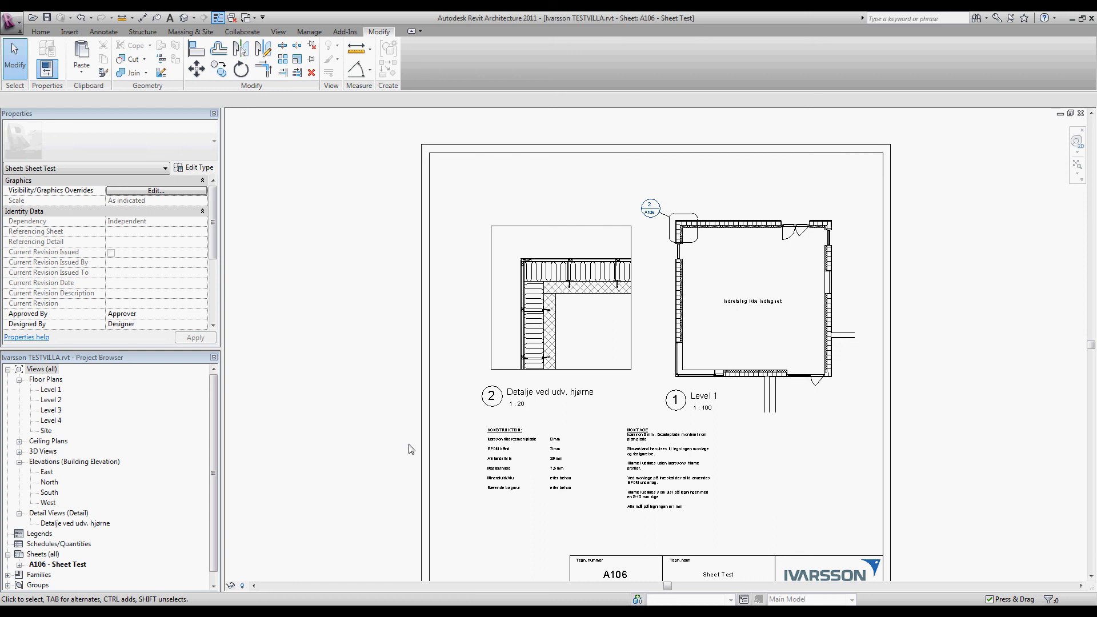
pyautogui.scroll(-3, 394, 451)
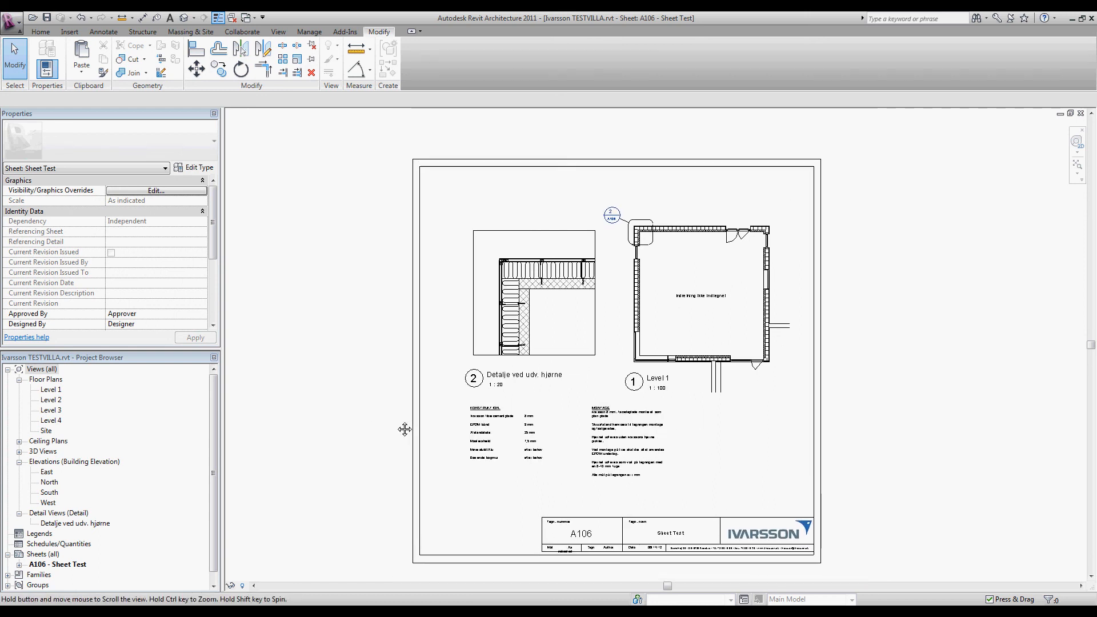